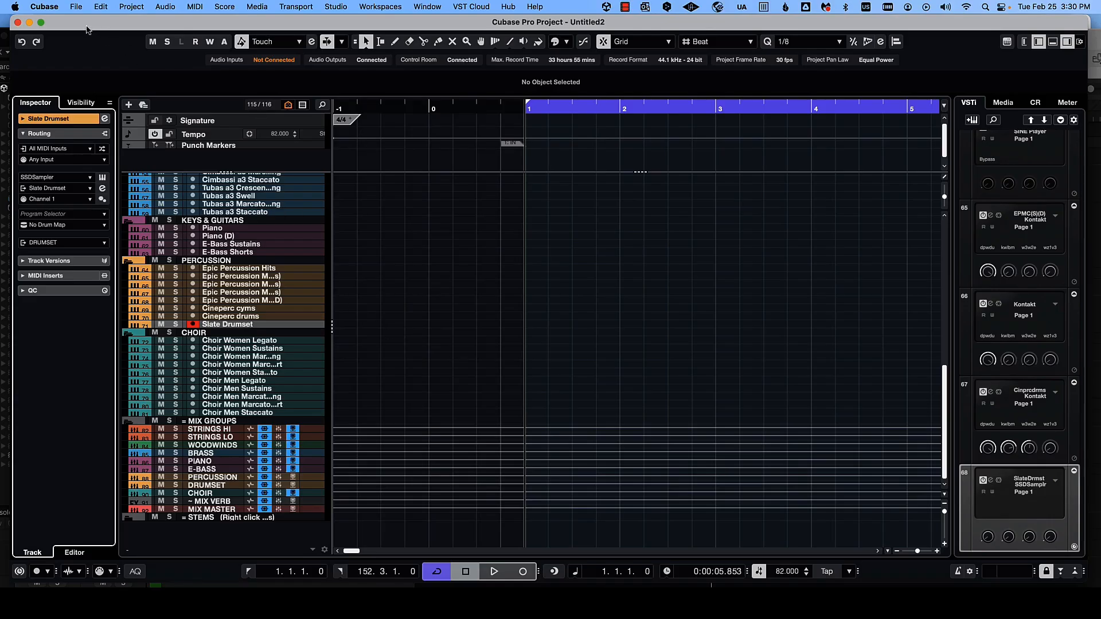
click(54, 7)
click(72, 25)
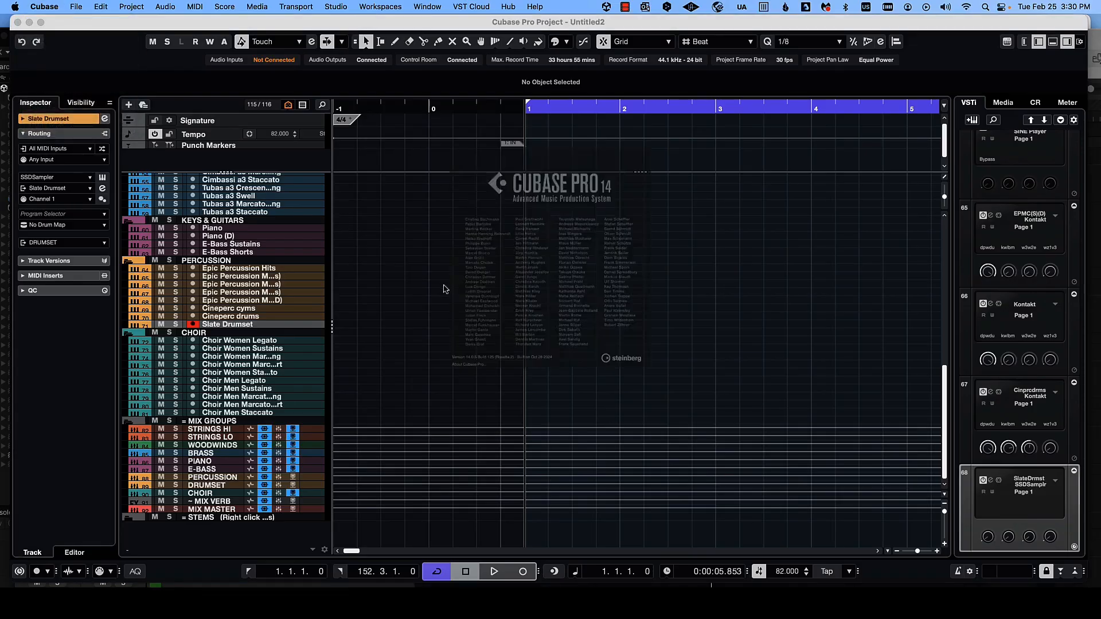
click(512, 268)
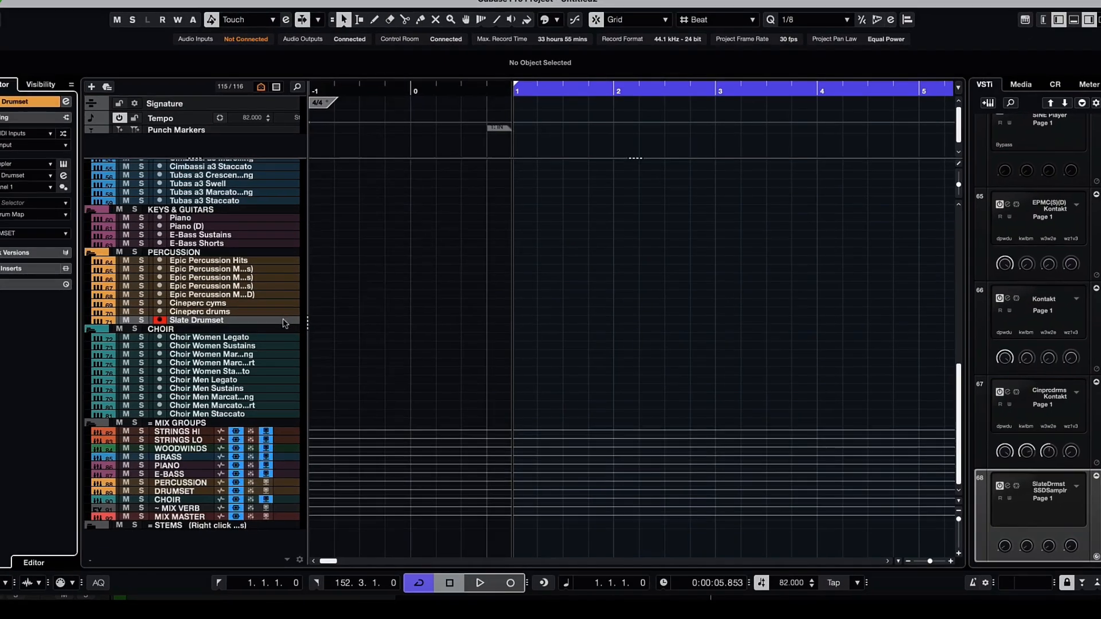
- Open the Slate Drumset instrument and route the Kick, Kick2 and Kick3 mixer channels to out 2 st
double_click(311, 326)
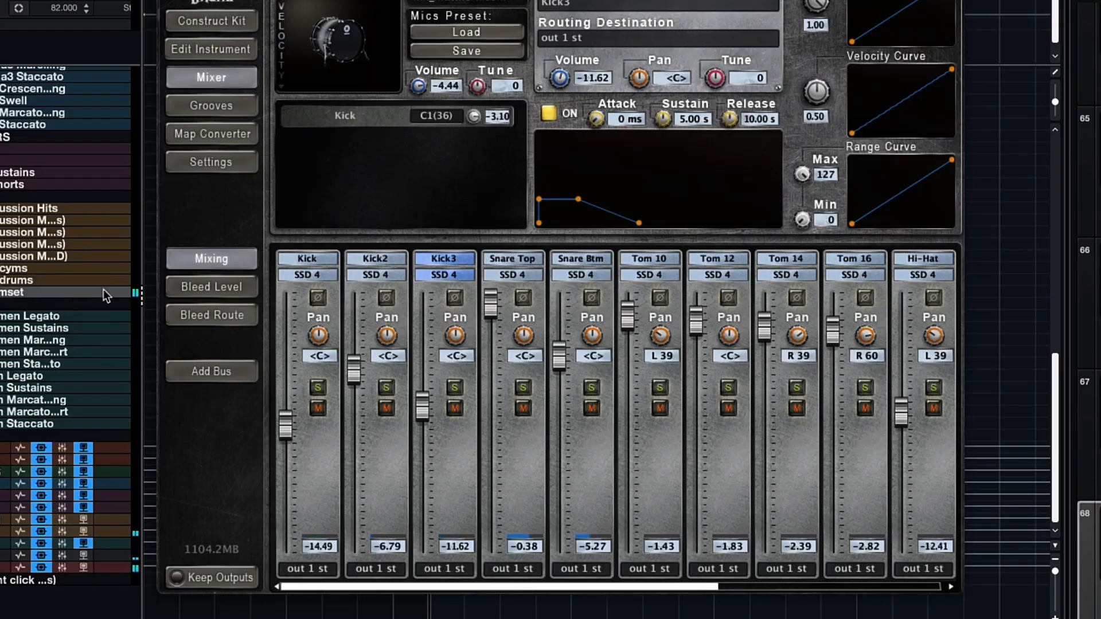
click(307, 569)
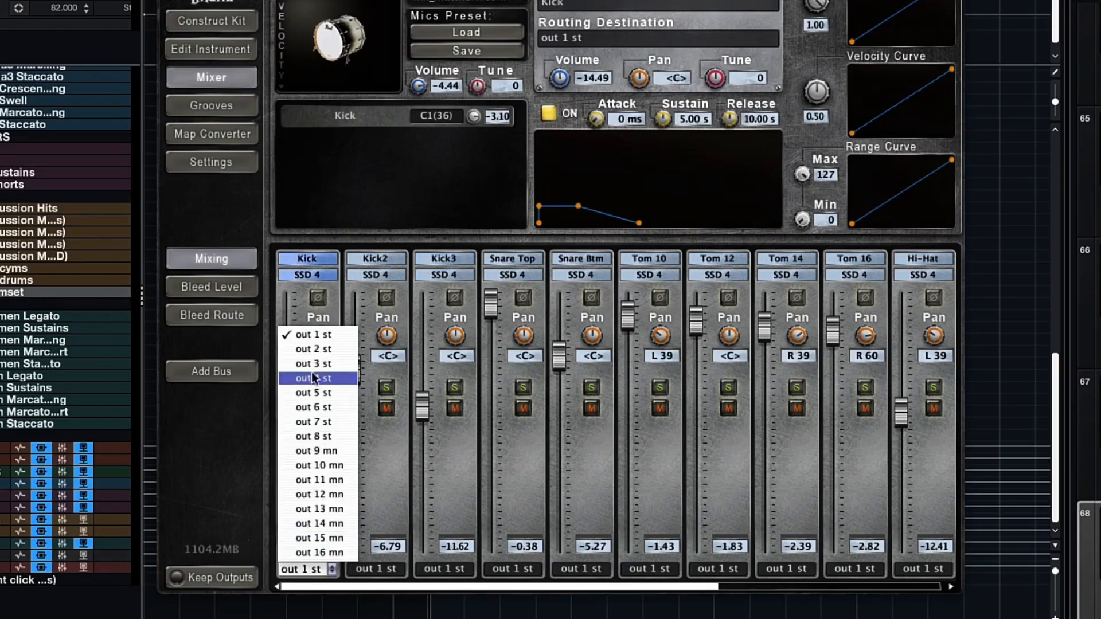
click(309, 352)
click(359, 571)
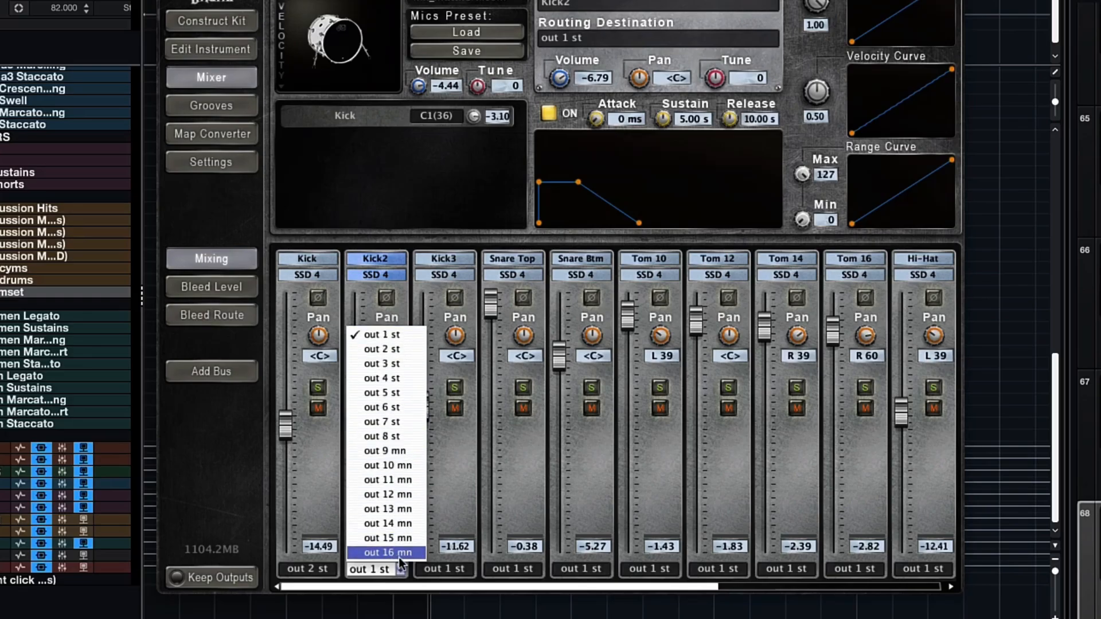
click(381, 349)
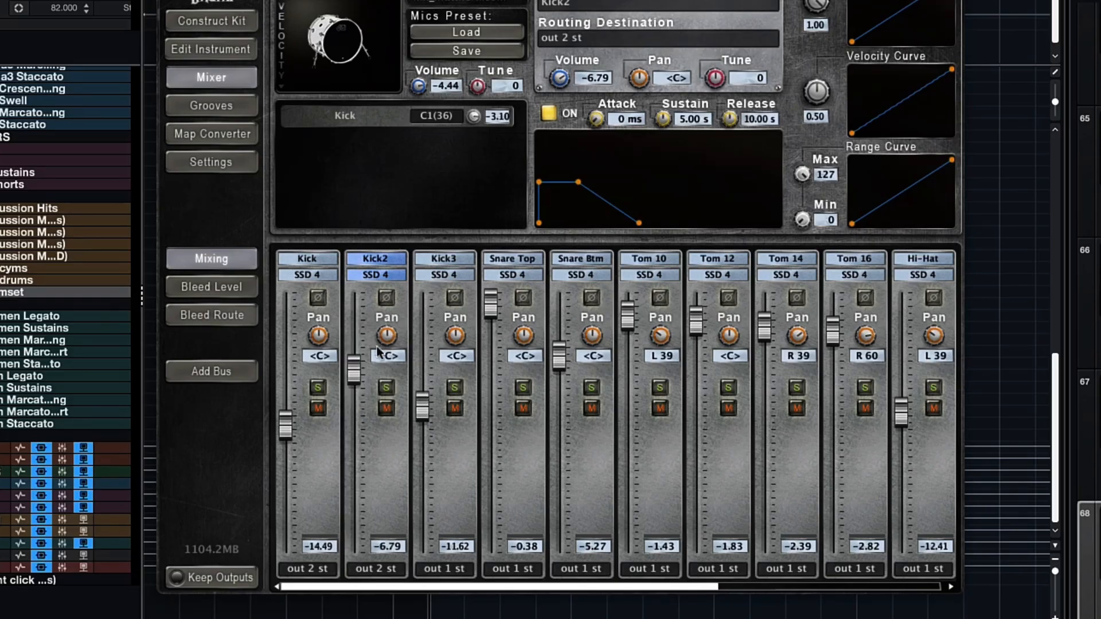
click(435, 569)
click(424, 348)
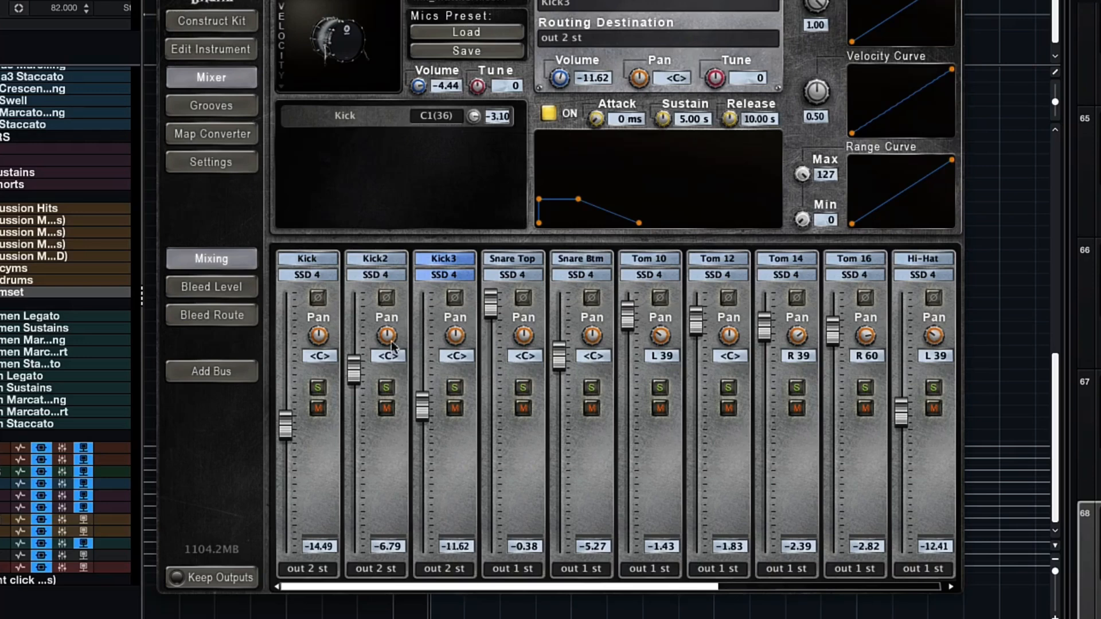
- Route the Snare Top and Snare Btm mixer channels to out 3 st
click(512, 567)
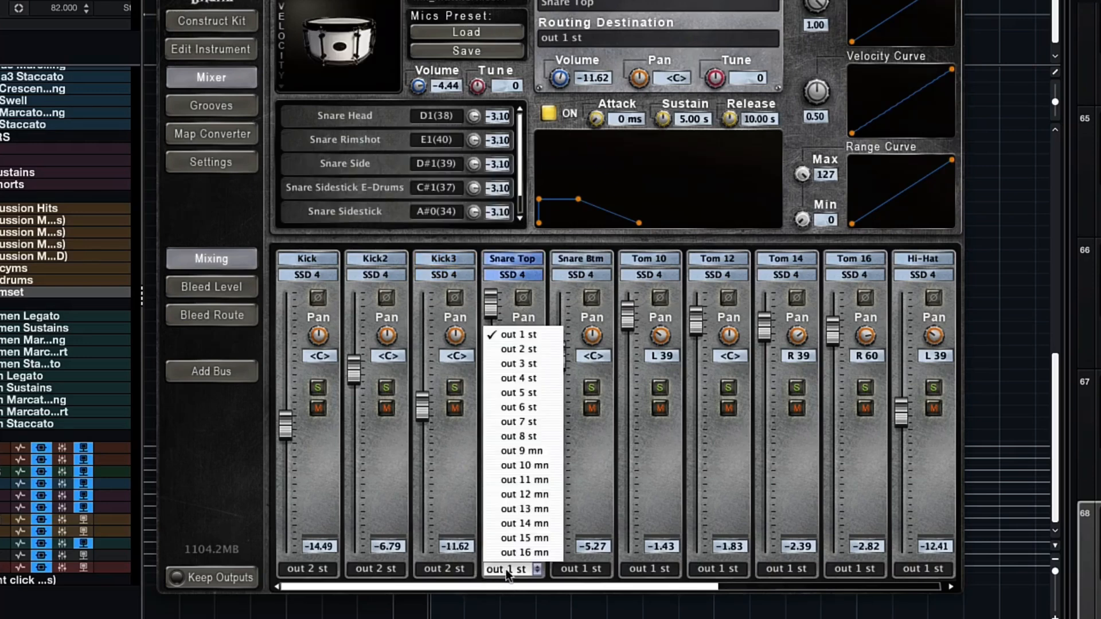
click(539, 360)
click(589, 566)
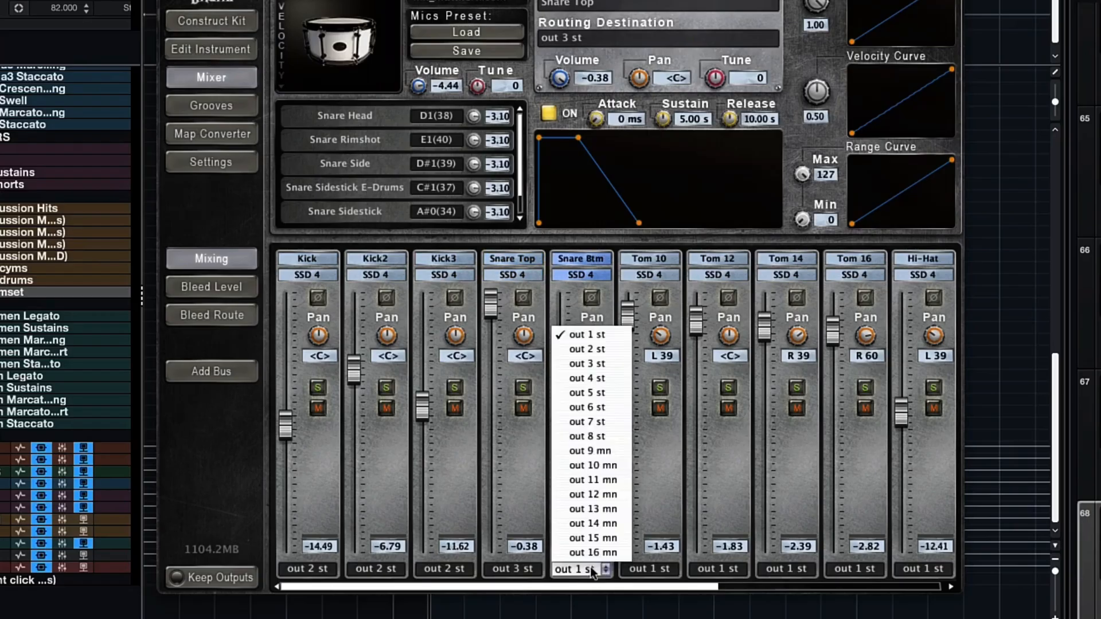
click(577, 366)
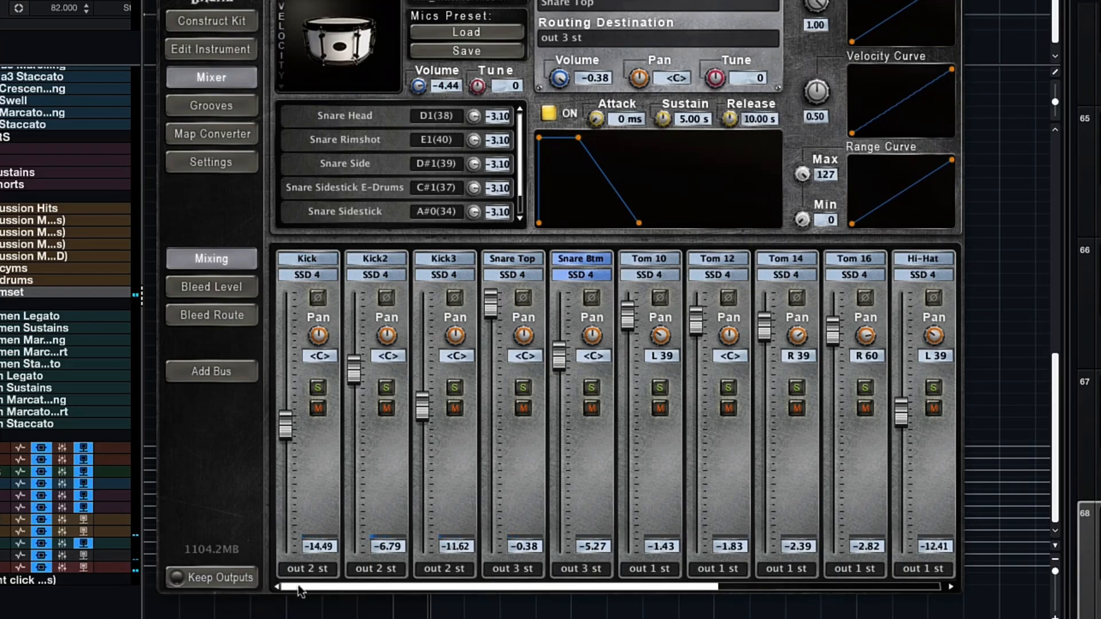
drag(300, 587, 573, 580)
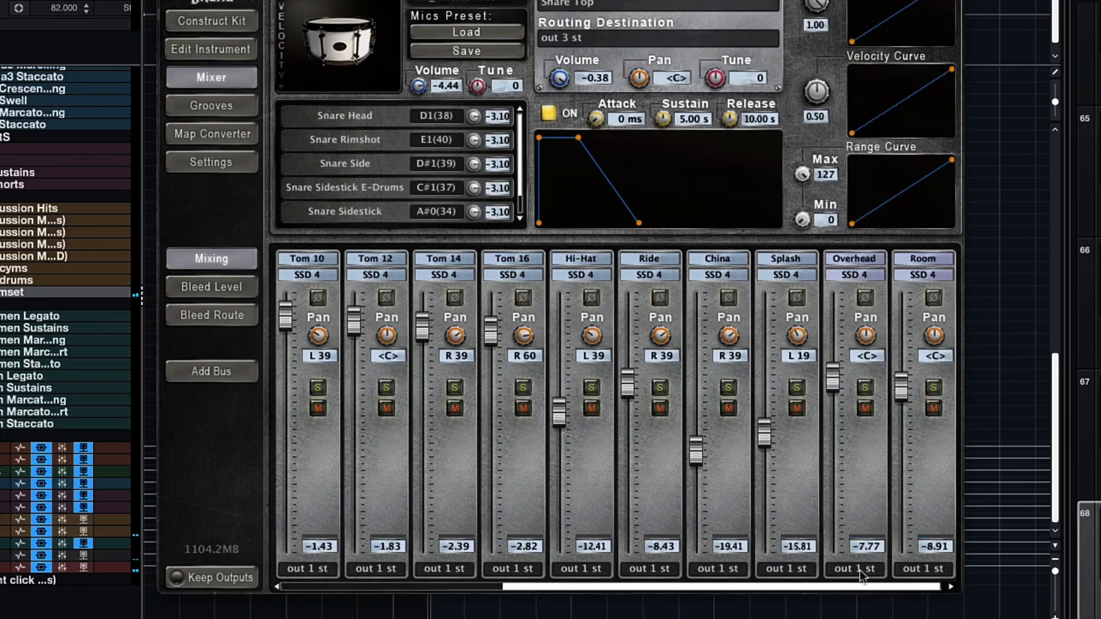
drag(865, 587, 391, 575)
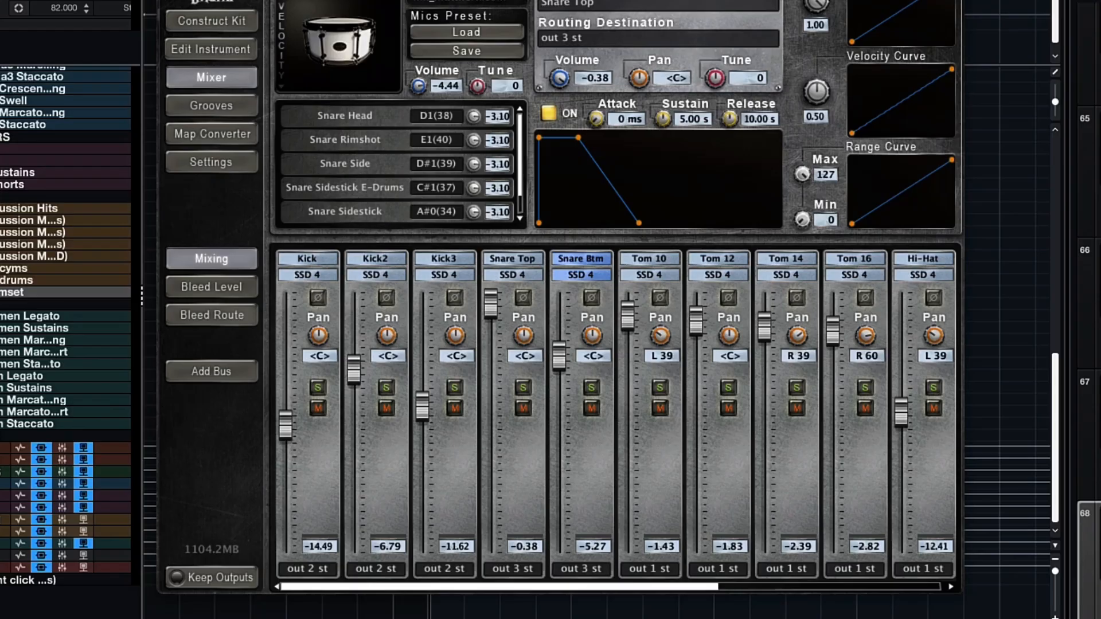
click(165, 1)
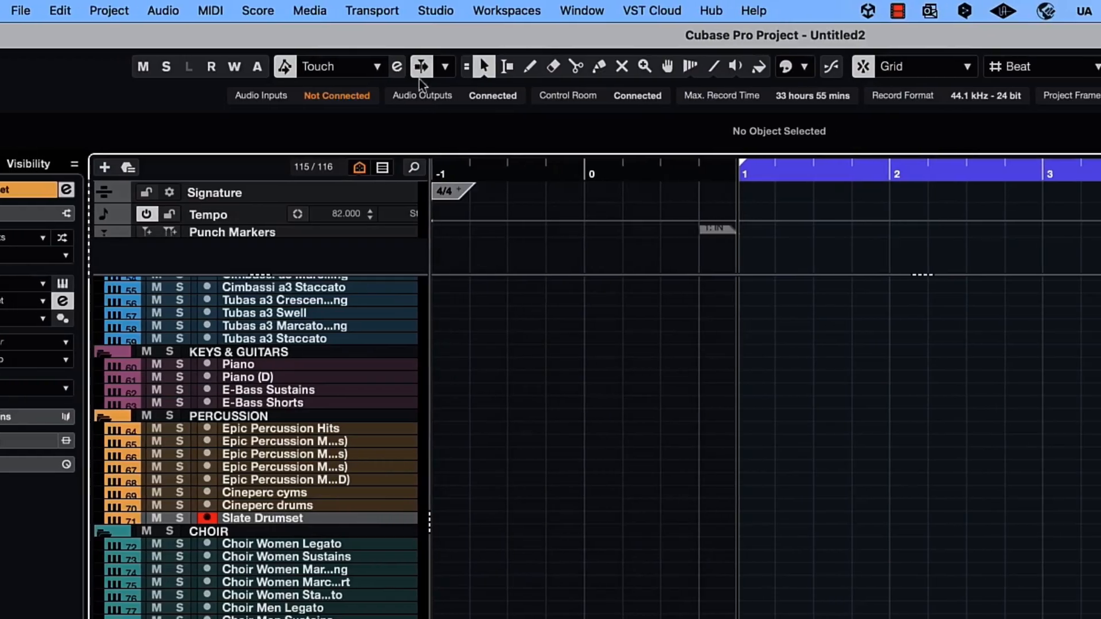
- Open Audio Connections on the Outputs page and add a stereo output bus named Kick
click(436, 10)
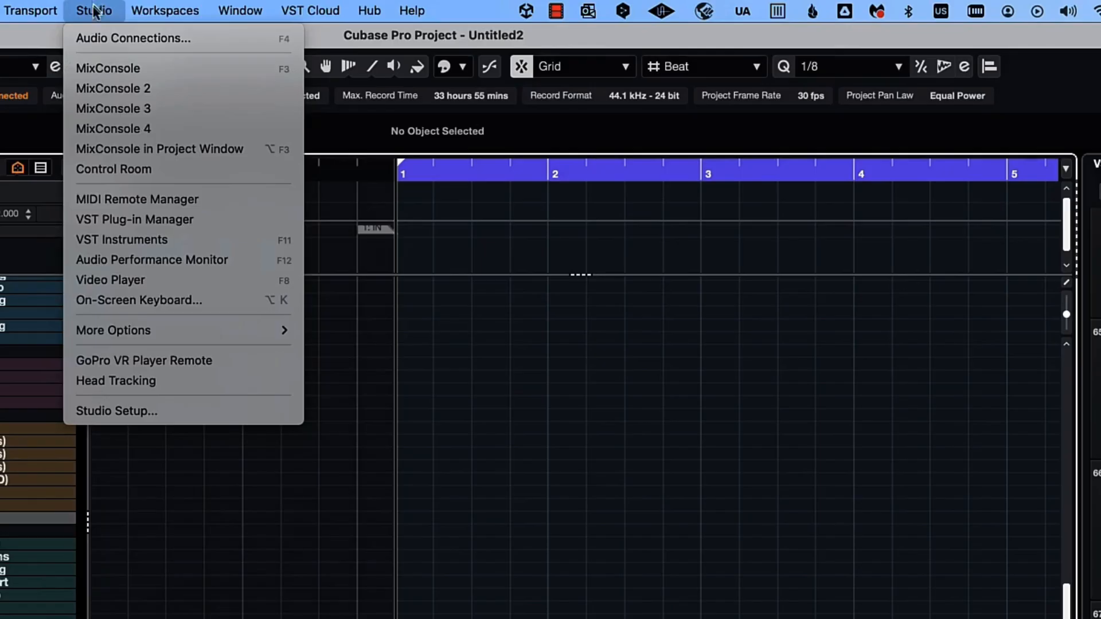
click(133, 38)
click(401, 206)
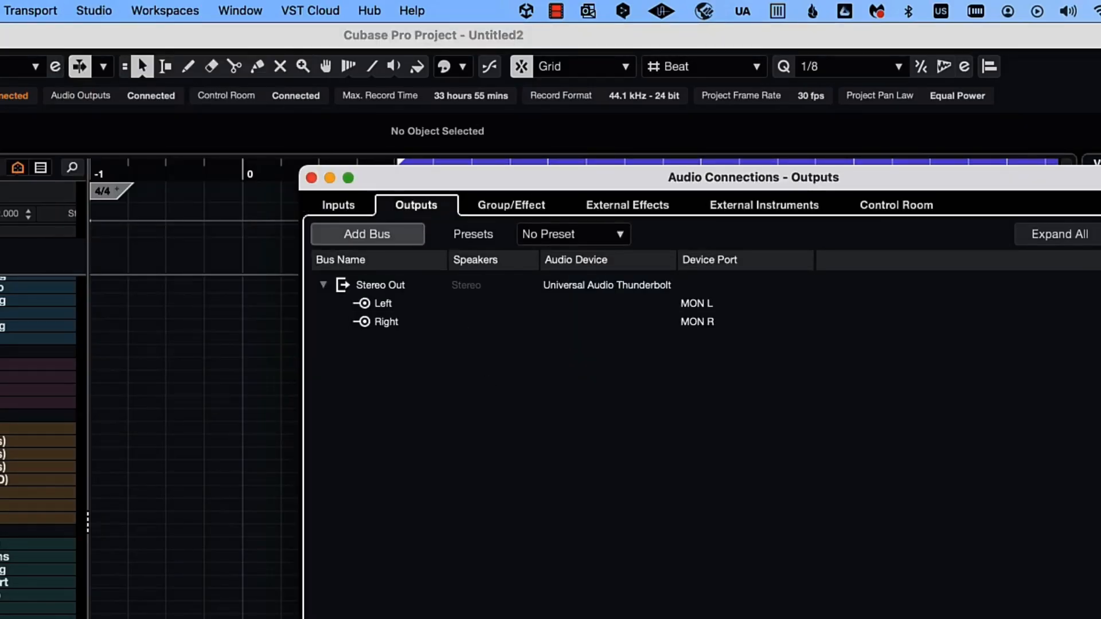
click(358, 235)
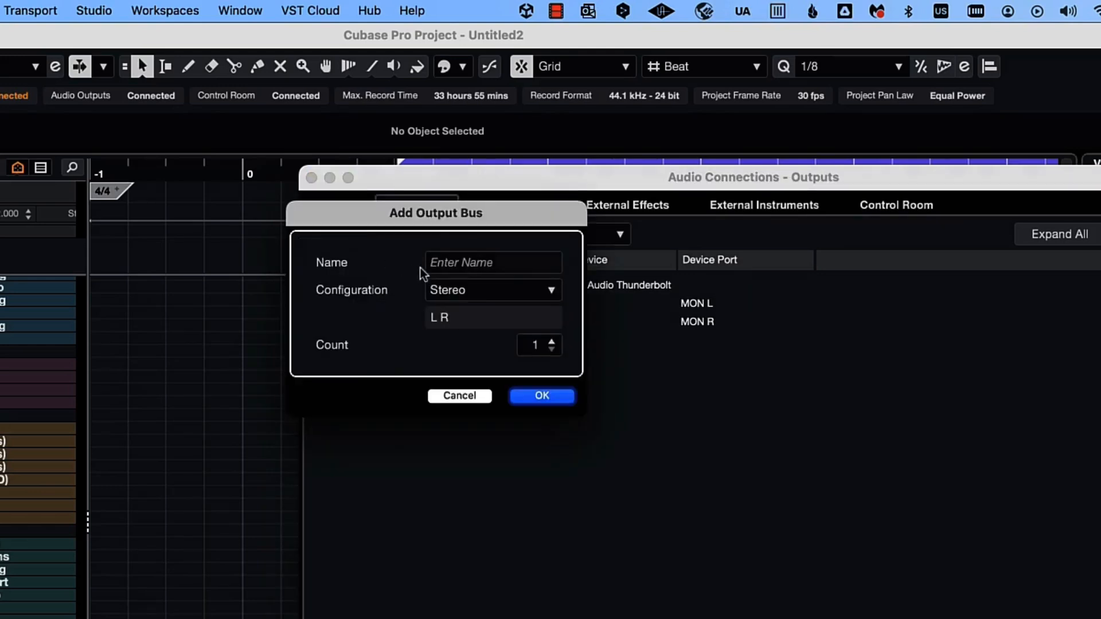
click(491, 261)
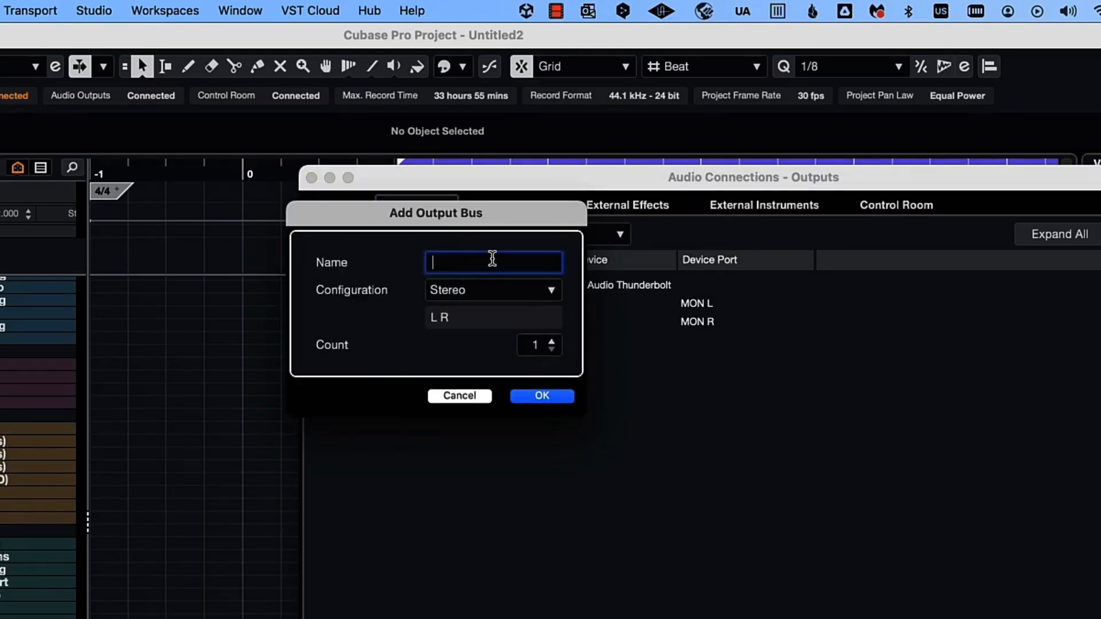
text(Kick)
click(544, 397)
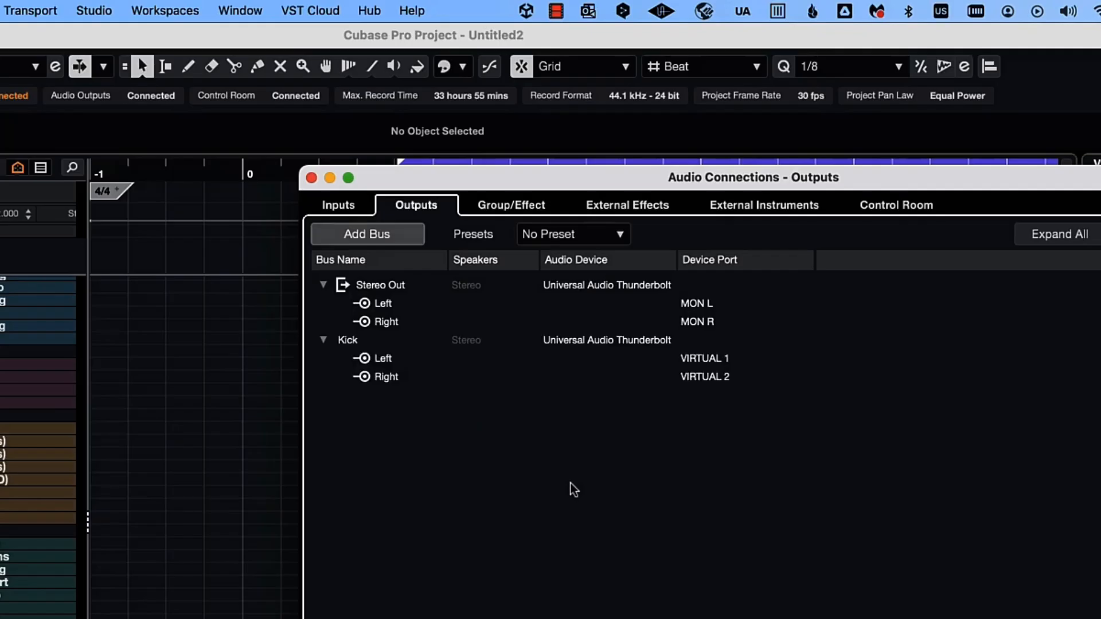
- Add another stereo output bus named Snare and close Audio Connections
click(363, 236)
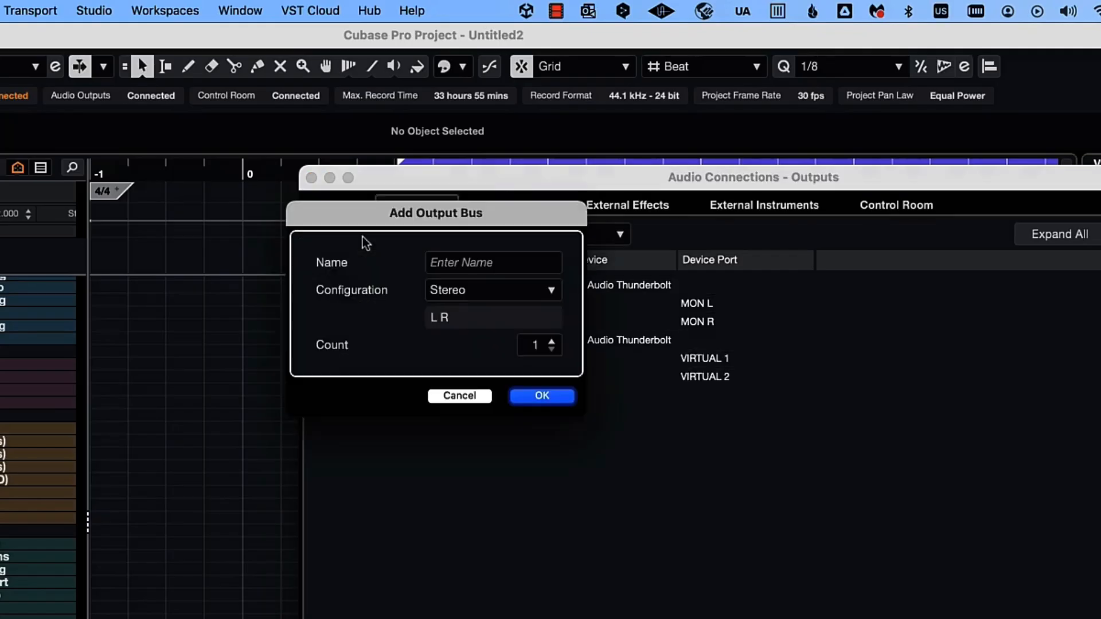
click(467, 264)
text(Snare)
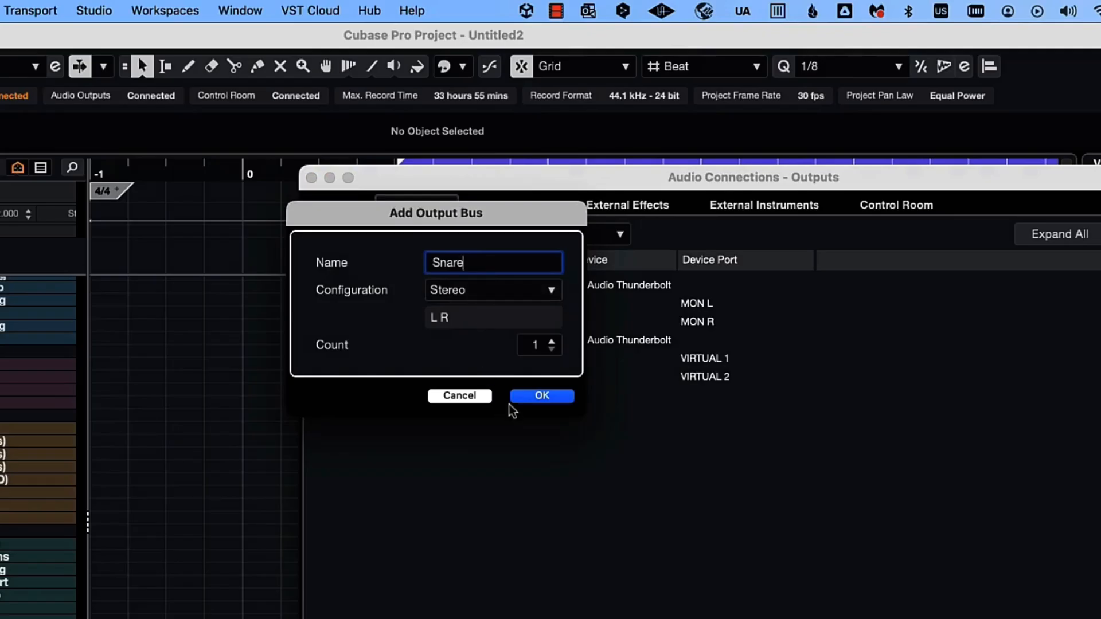
click(538, 396)
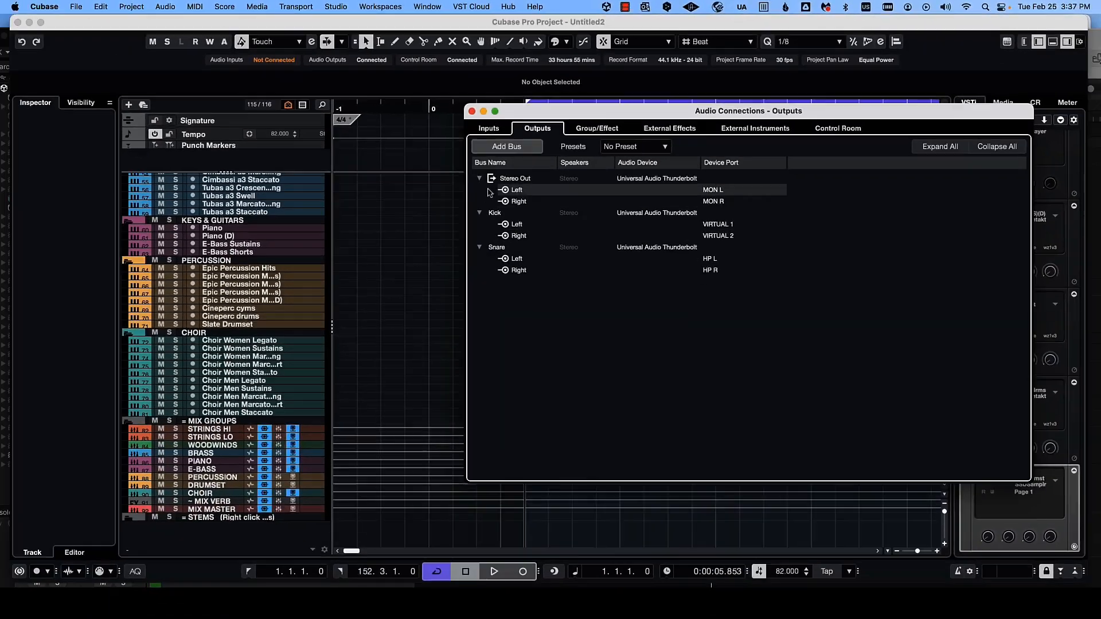
click(472, 112)
- Enable the Slate Drumset track's 3 [Stereo] and 5 [Stereo] multi-out instrument return channels
click(258, 324)
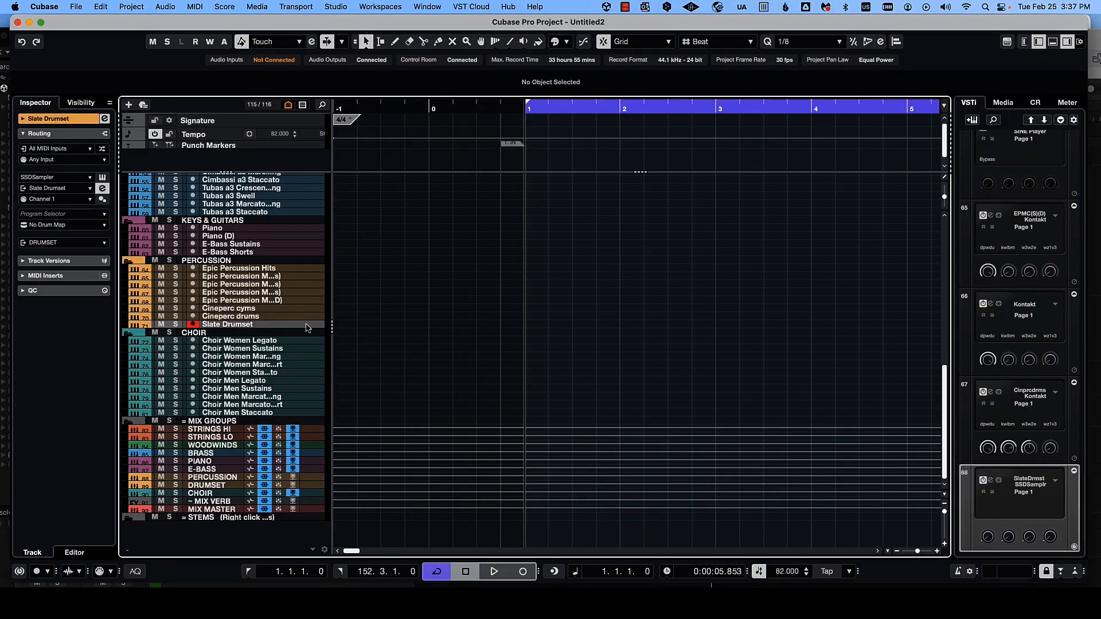
scroll(258, 295, up, 10)
scroll(250, 302, down, 10)
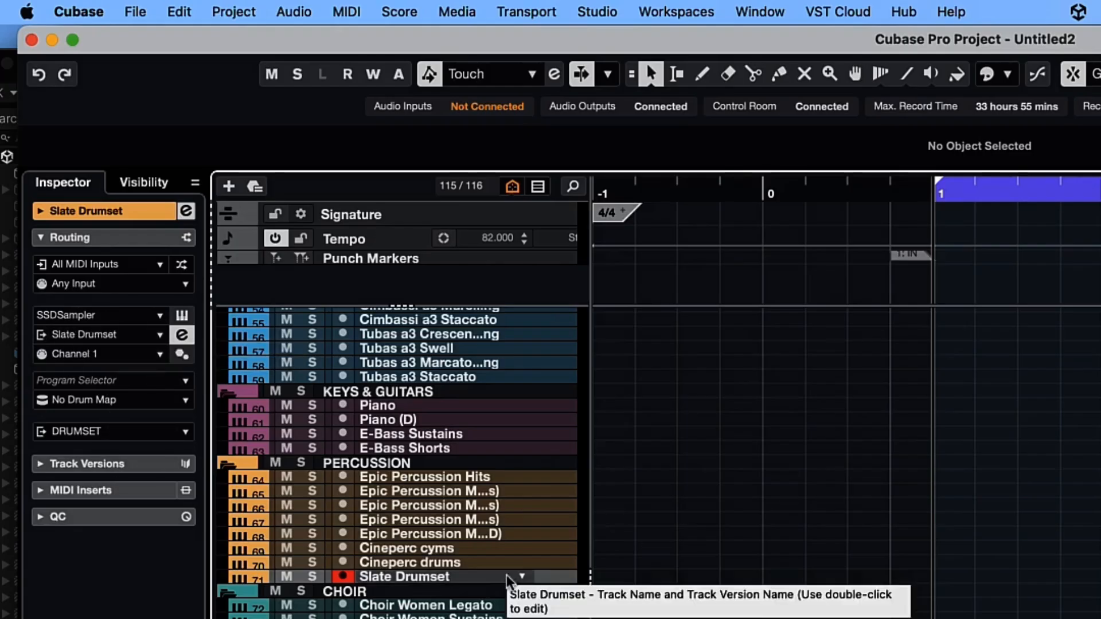
click(42, 337)
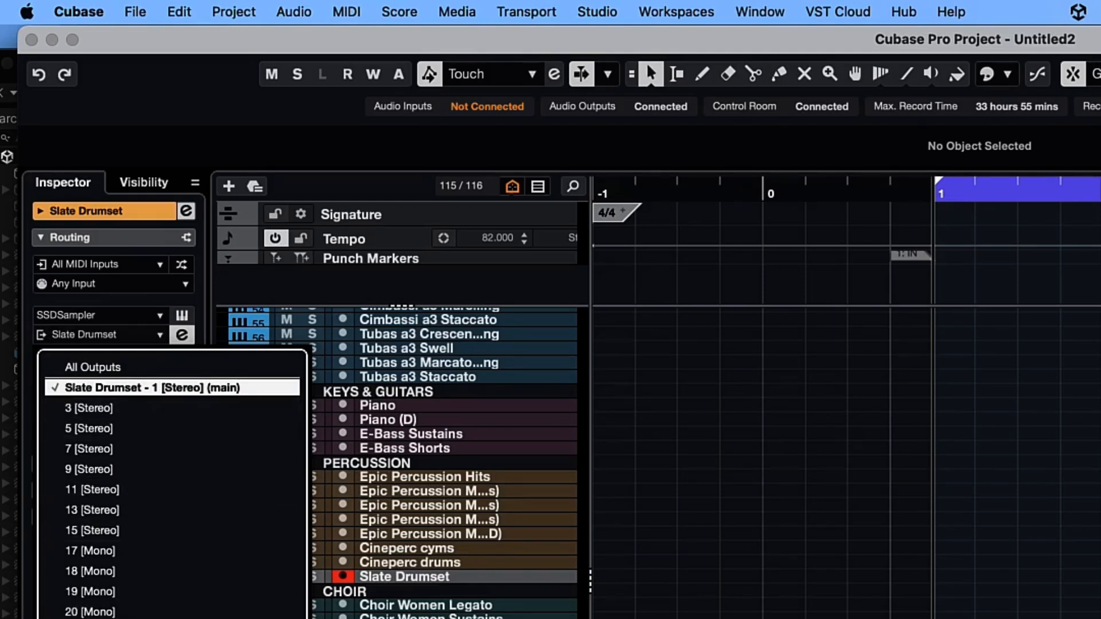
click(57, 430)
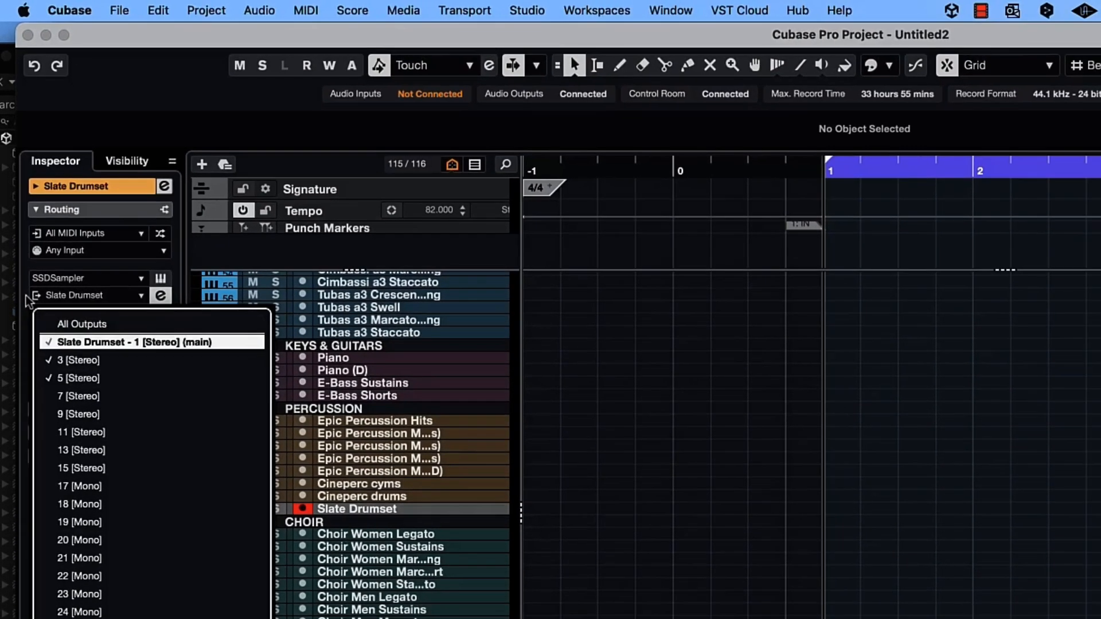
click(29, 335)
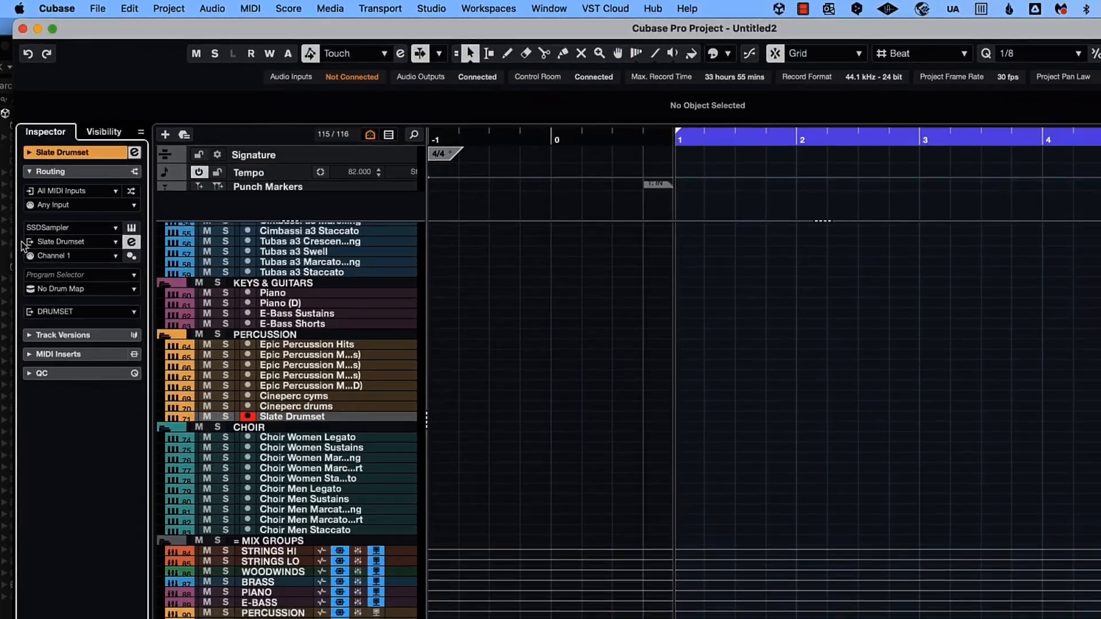
- Open the MixConsole and rename return channel 3 to Kick
key(F3)
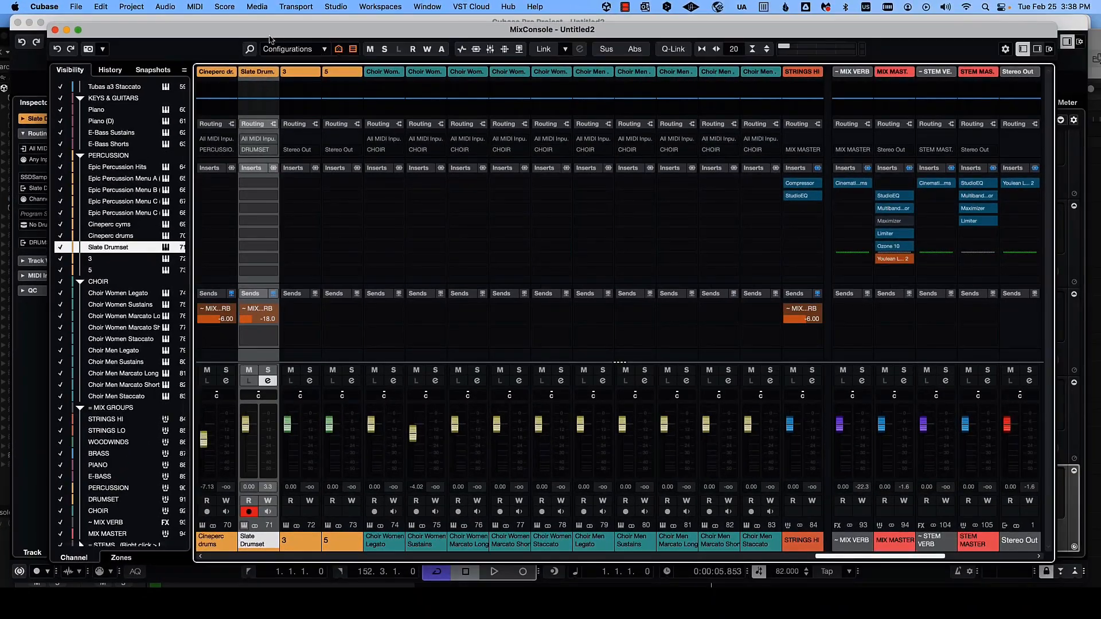
drag(258, 31, 238, 27)
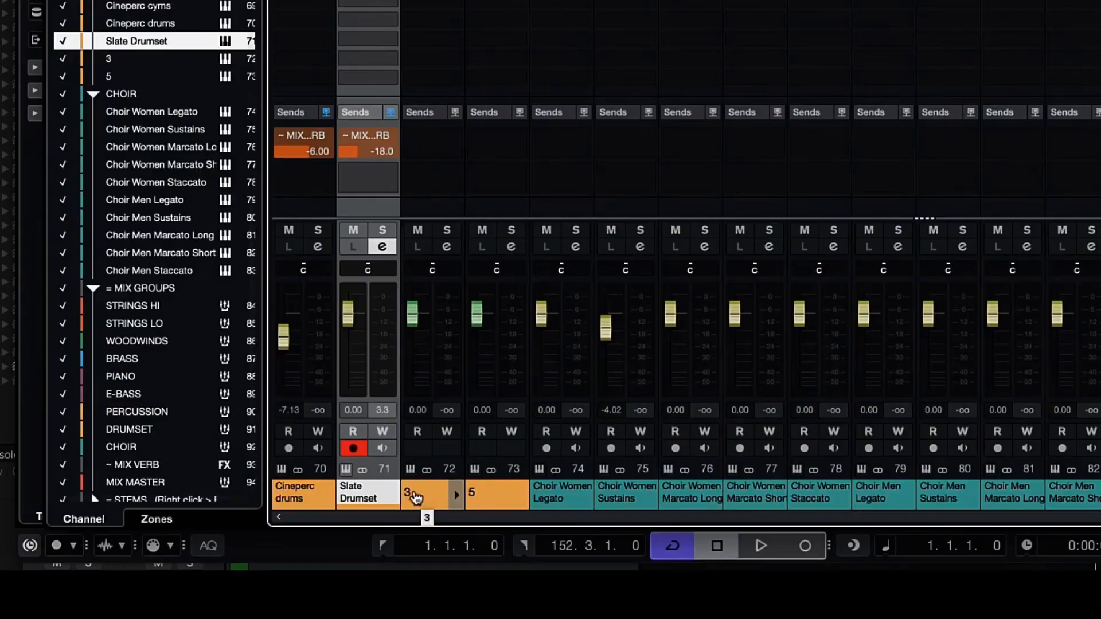
double_click(375, 504)
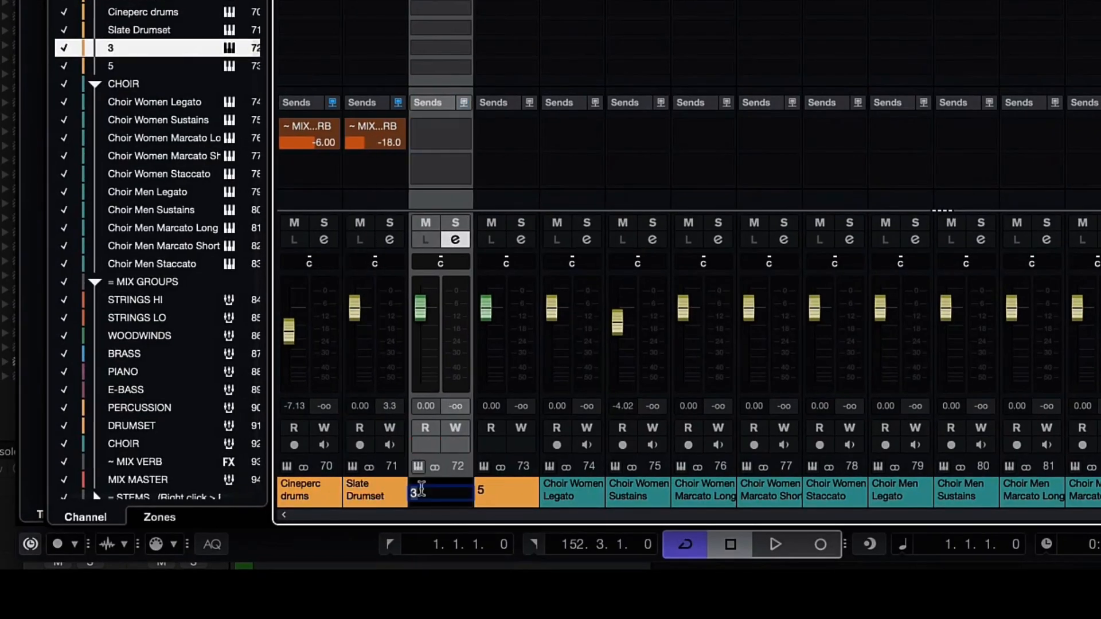
text(Kick)
key(Return)
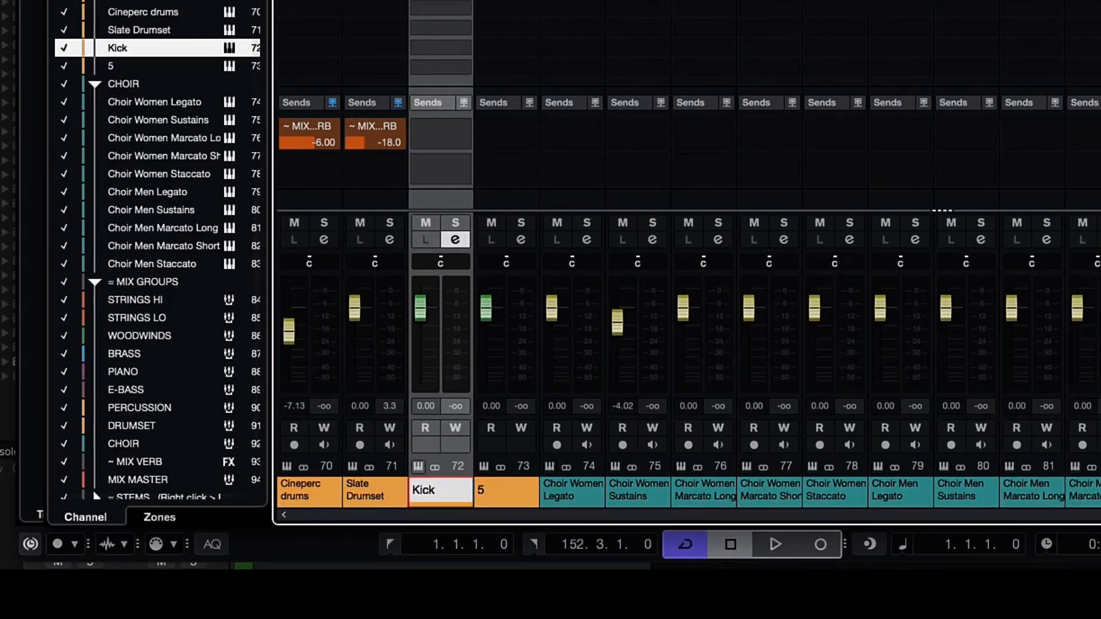
- Rename return channel 5 to Snare
double_click(494, 493)
text(Snare)
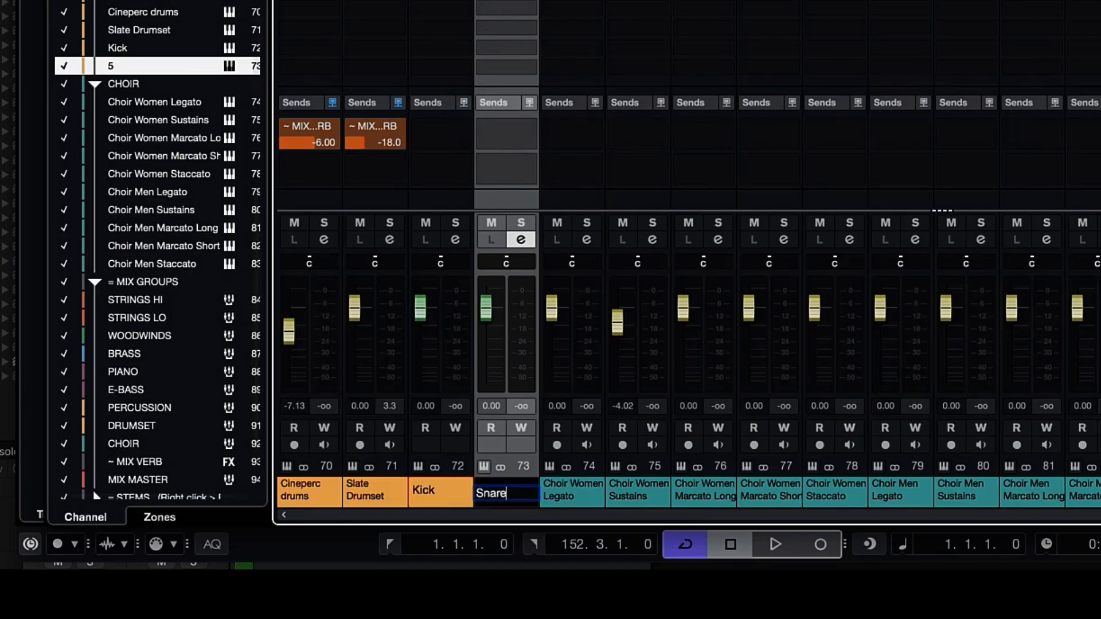
key(Return)
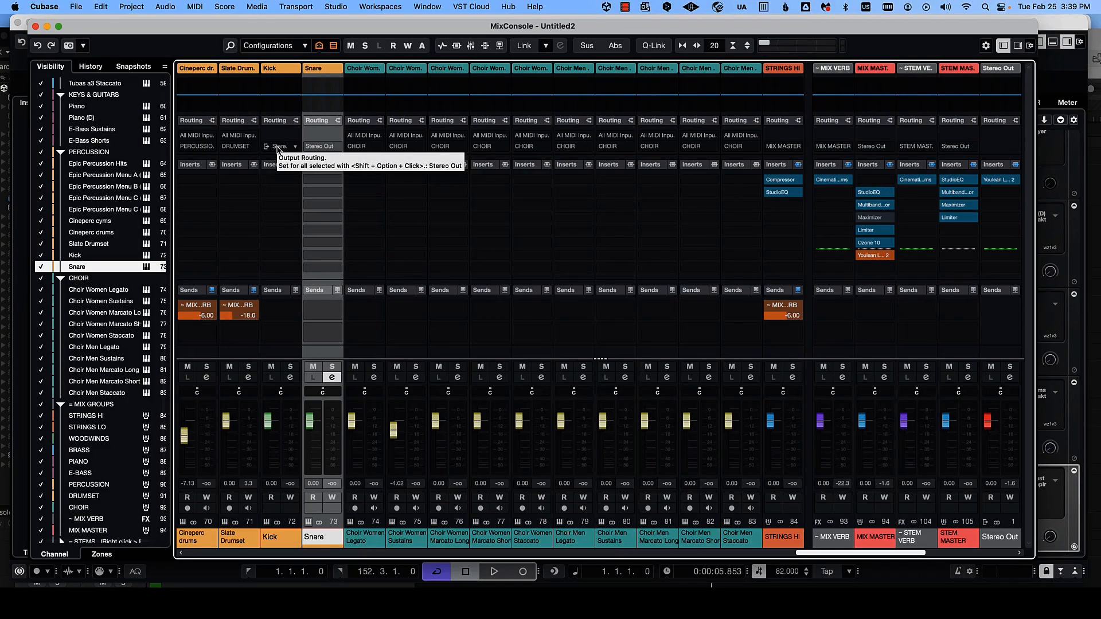
- Set the Kick channel's output routing to the Kick bus
click(276, 147)
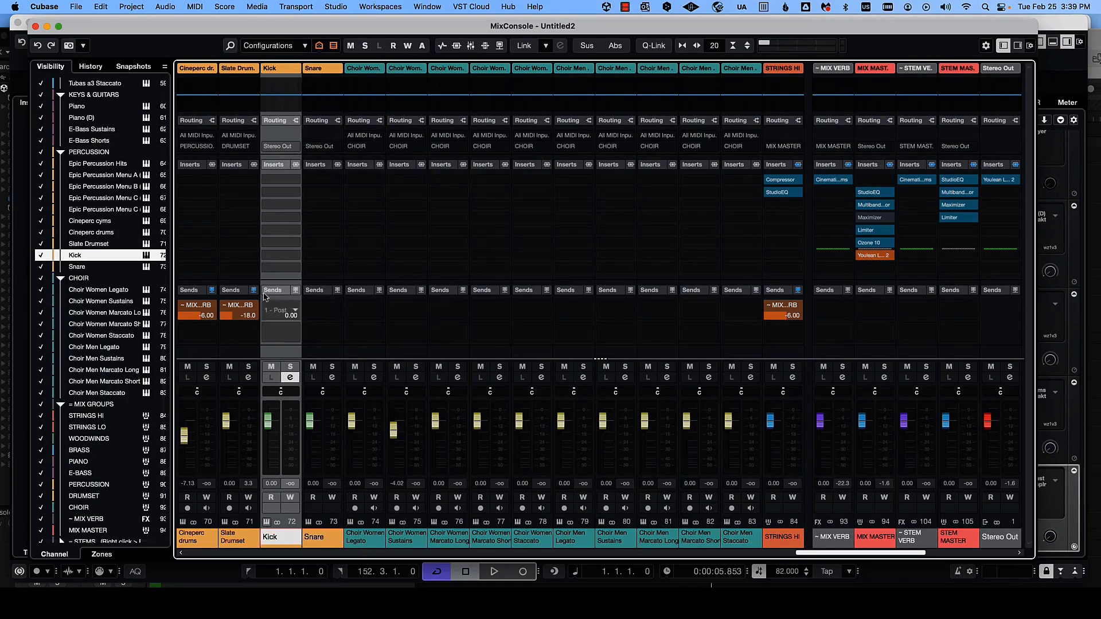
click(335, 7)
click(335, 7)
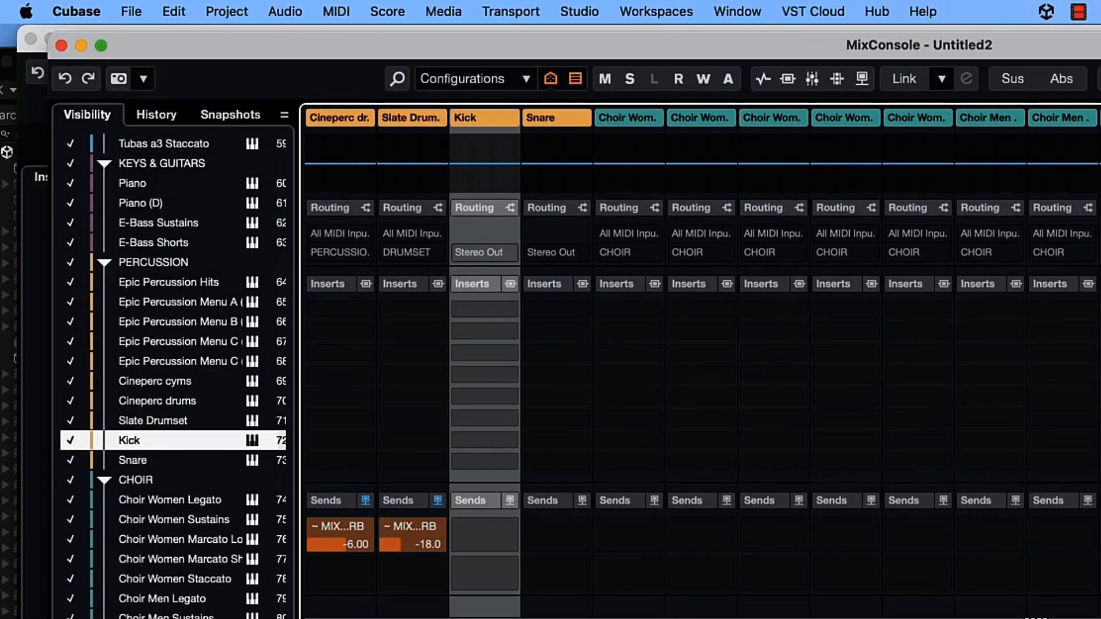
click(483, 252)
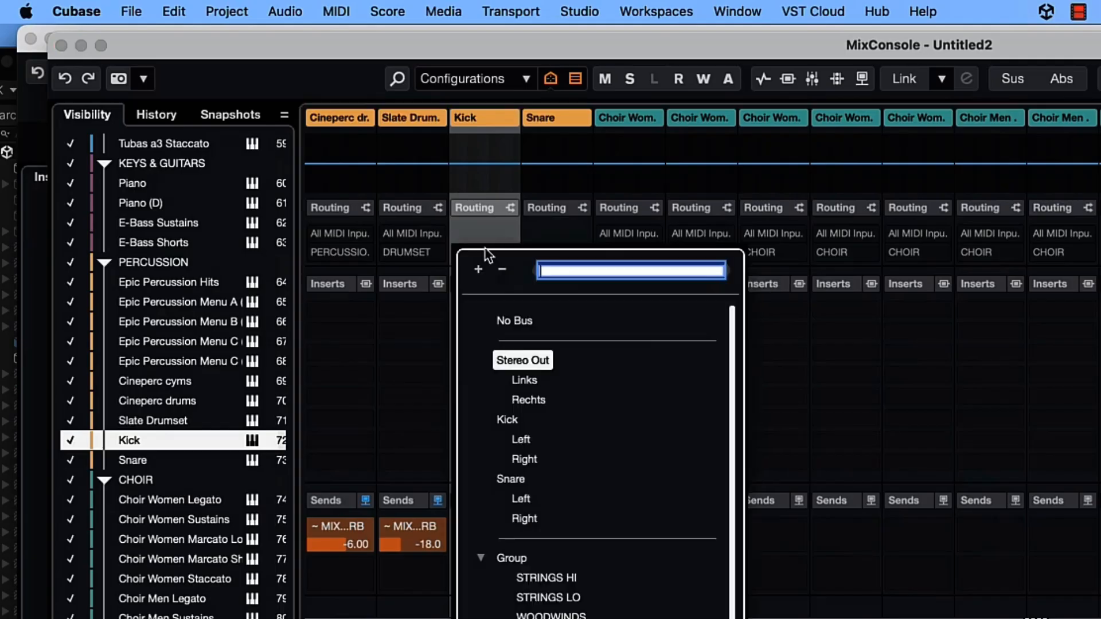
click(507, 419)
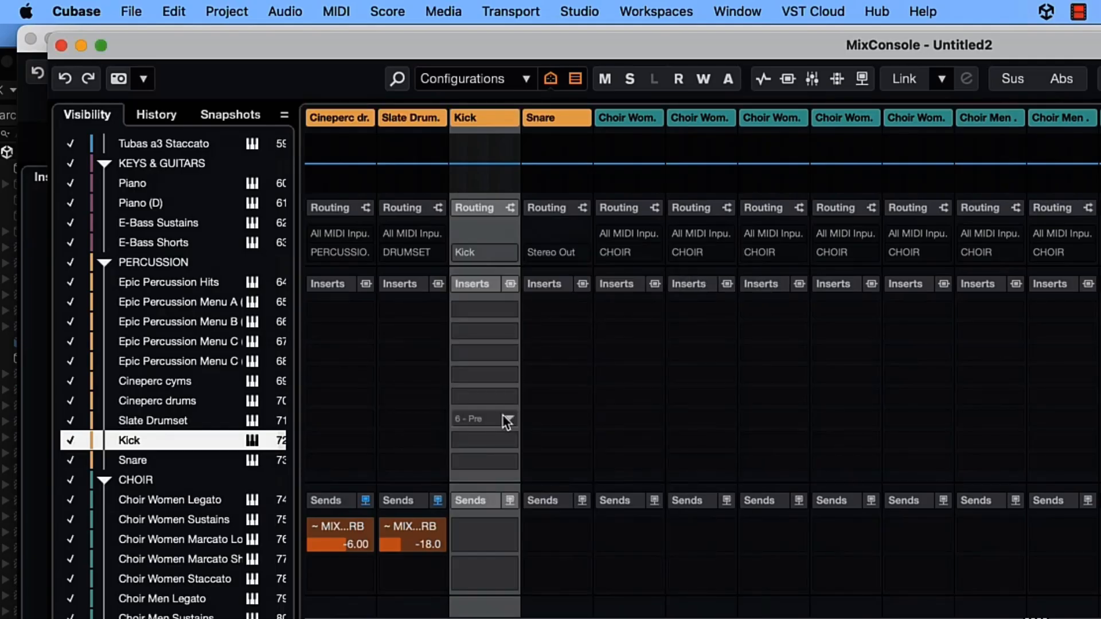
- Route the Snare channel's output to the Snare bus and close the MixConsole
click(552, 252)
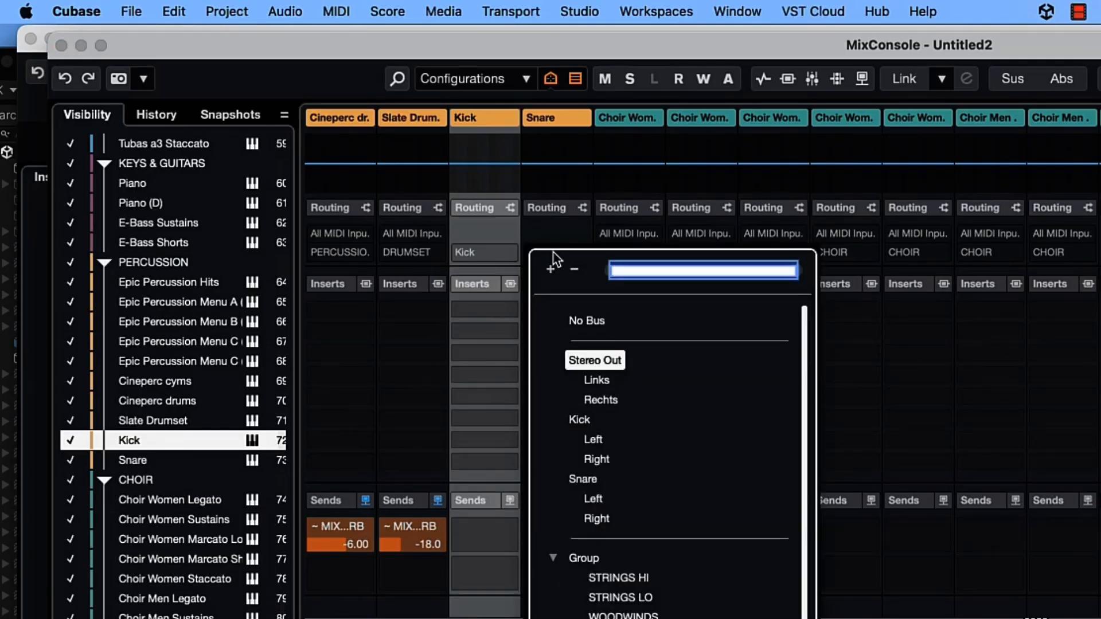
click(582, 481)
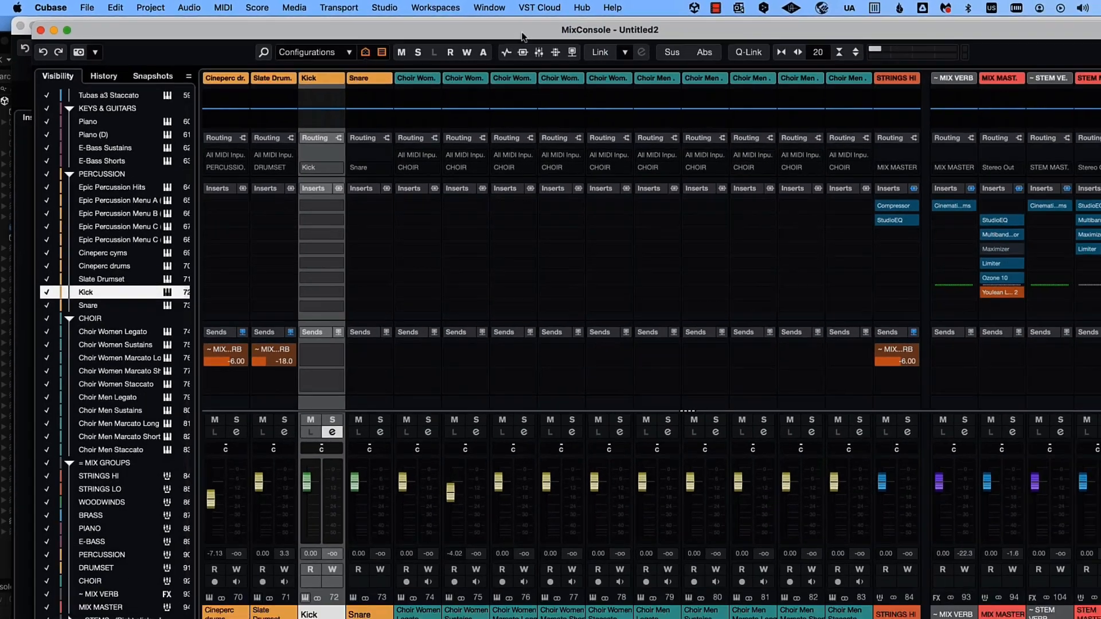
drag(768, 39, 497, 114)
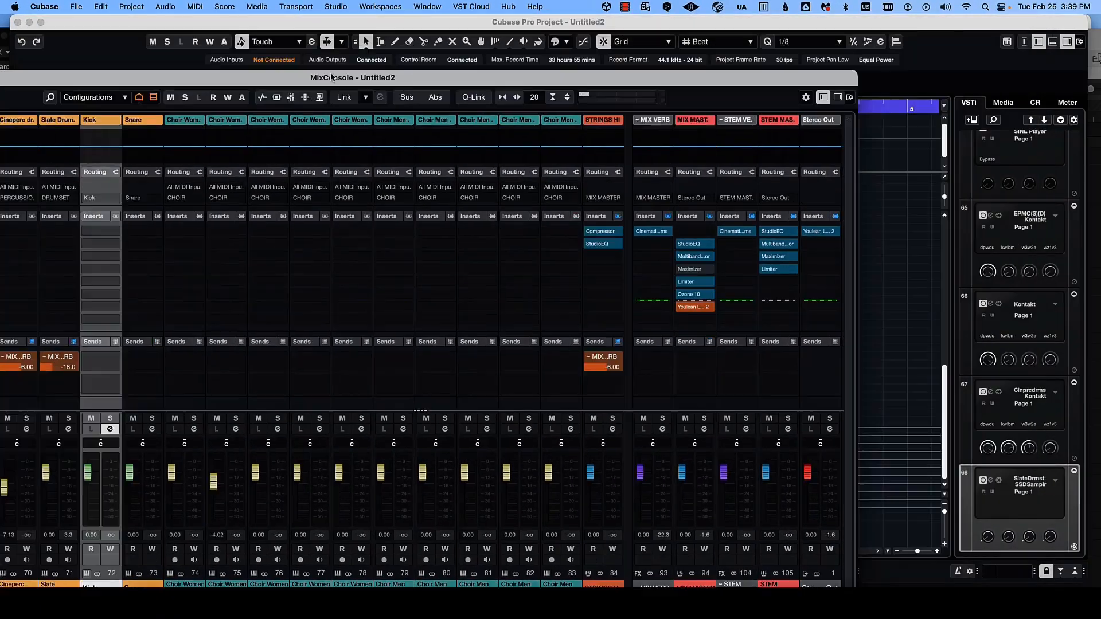
key(F3)
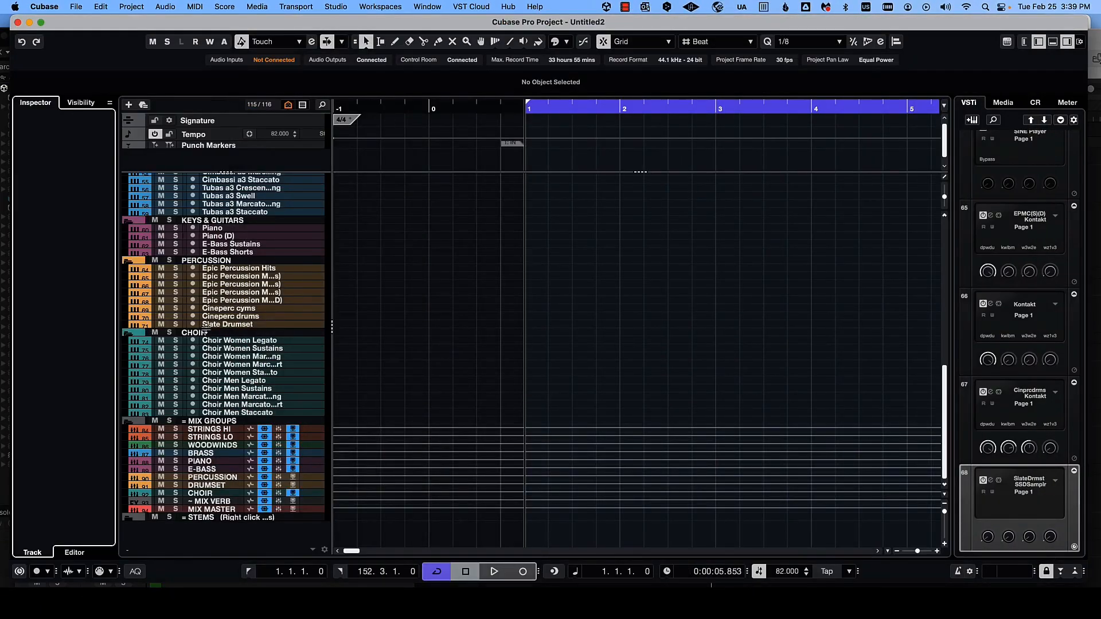
- Add a stereo audio track named Kick, output to DRUMSET, below the Slate Drumset track
click(305, 325)
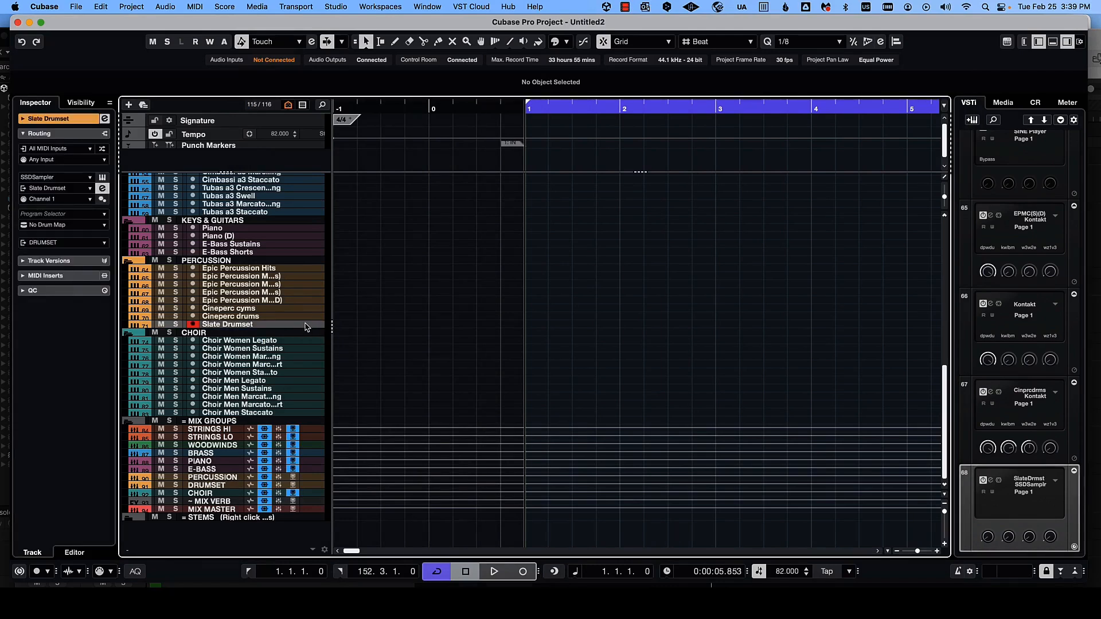
right_click(305, 328)
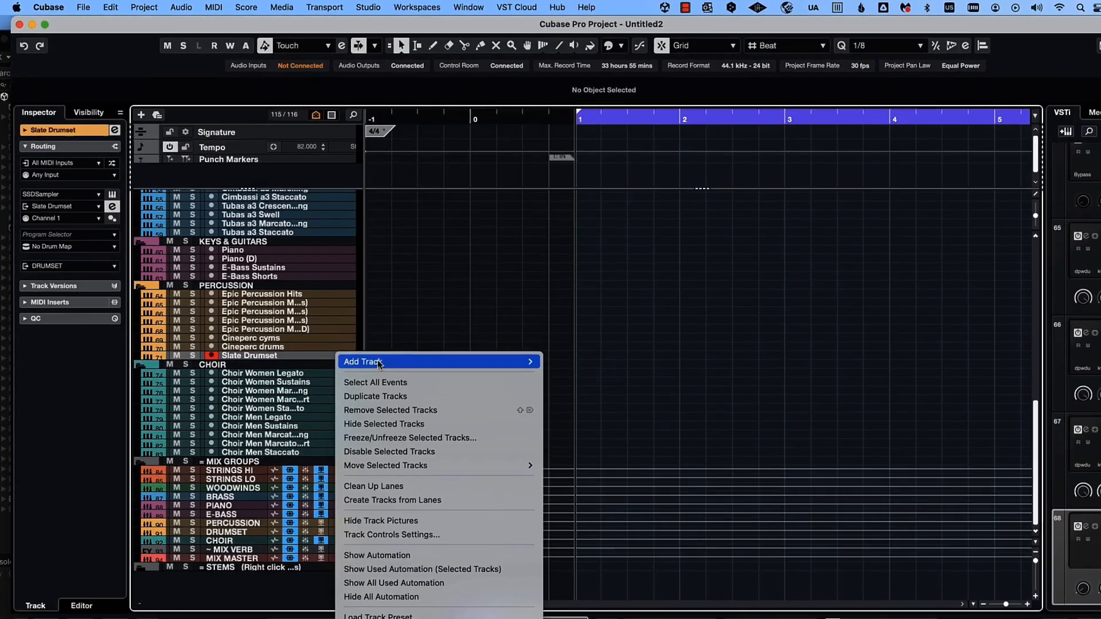
mouse_move(481, 330)
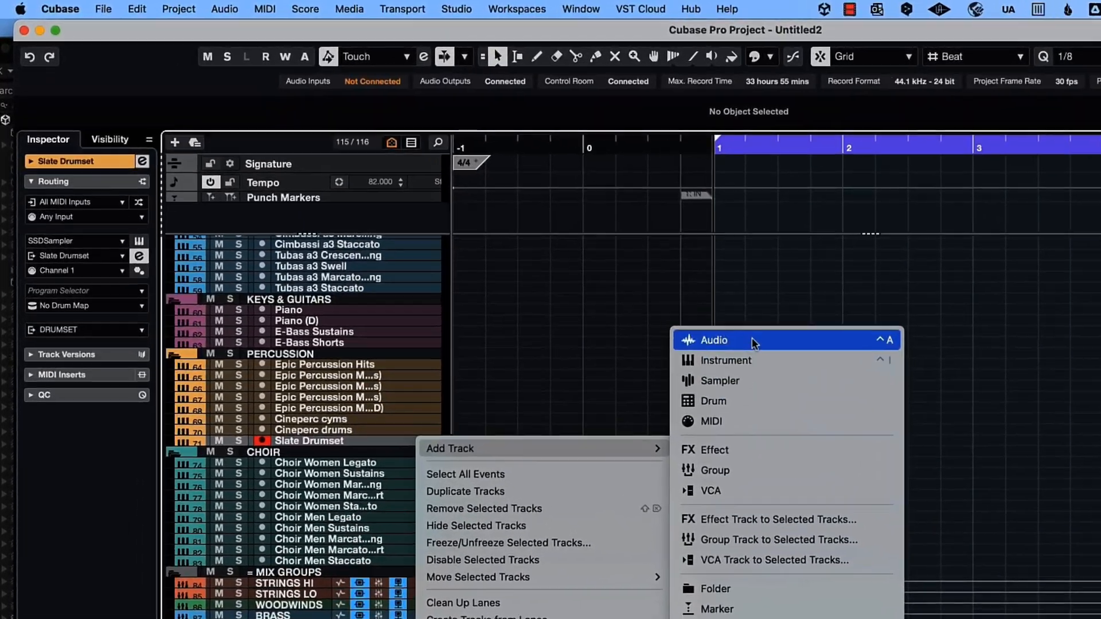
click(753, 343)
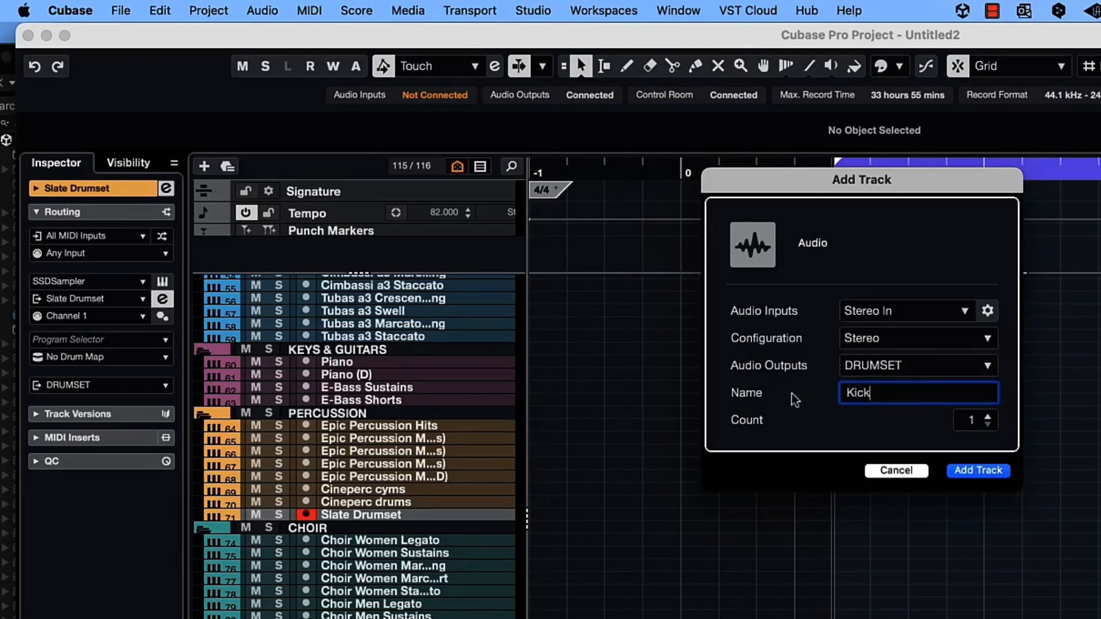
click(979, 470)
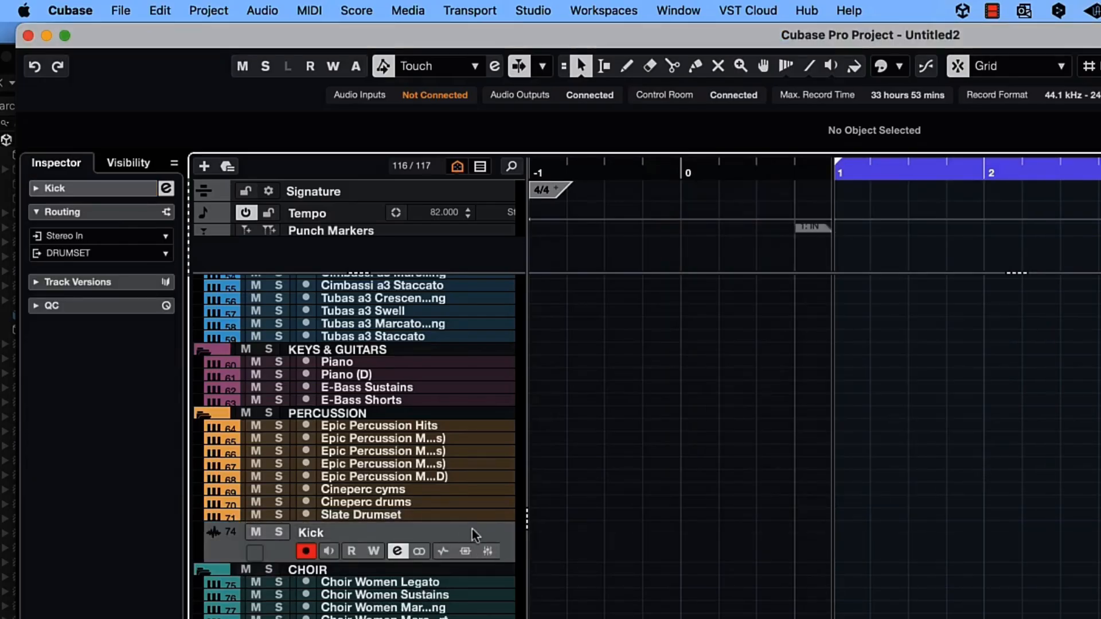
- Add a stereo audio track named Snare, output to DRUMSET, below the Kick track
right_click(480, 535)
mouse_move(487, 538)
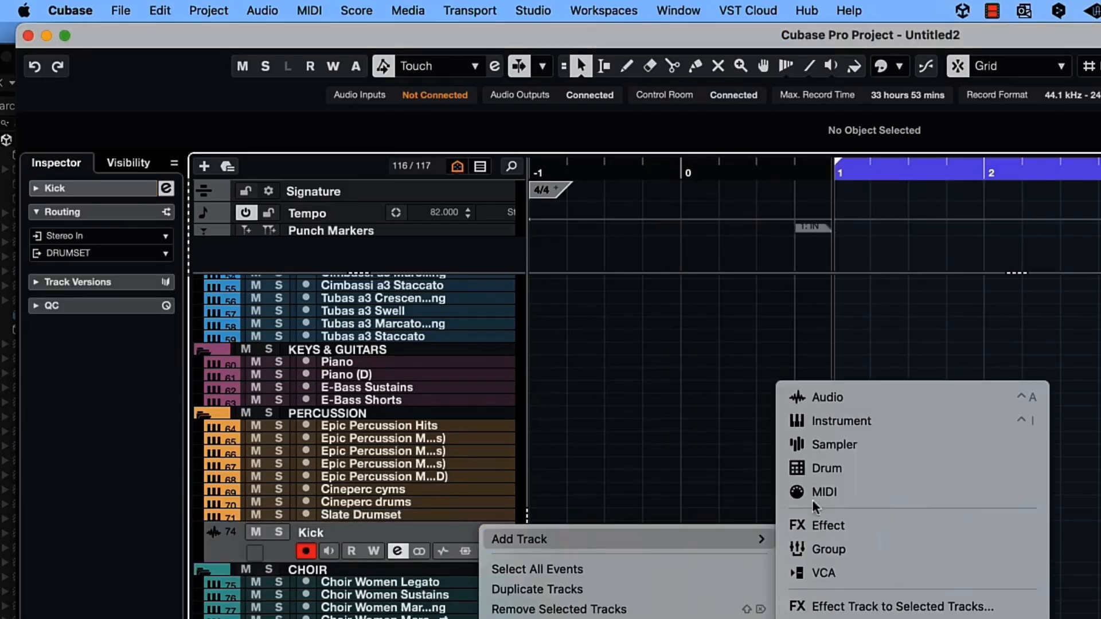
click(828, 397)
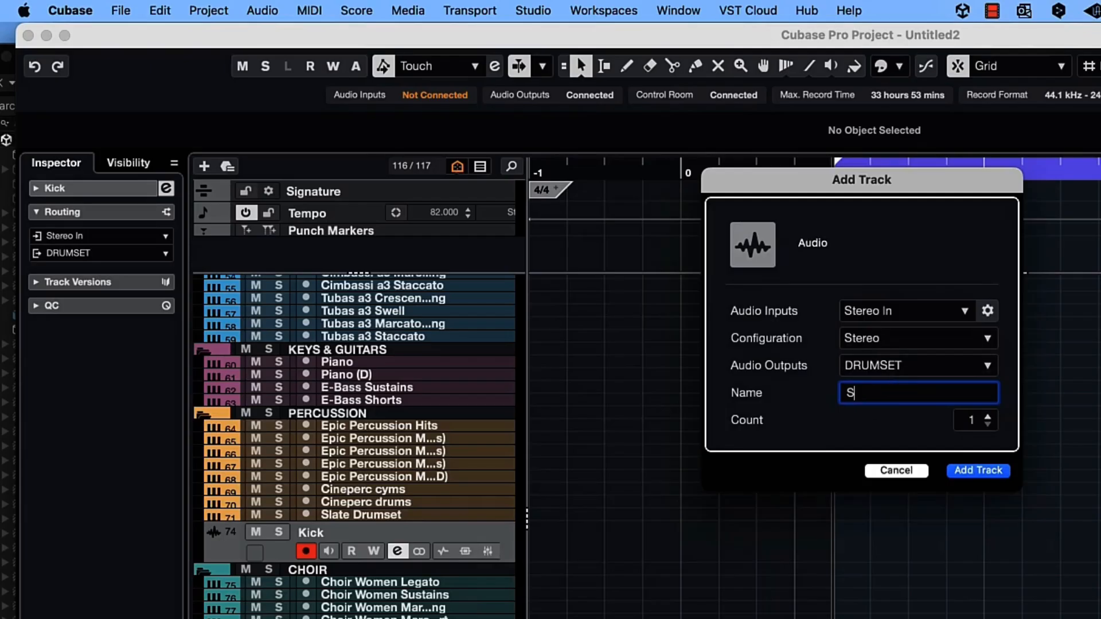
click(977, 471)
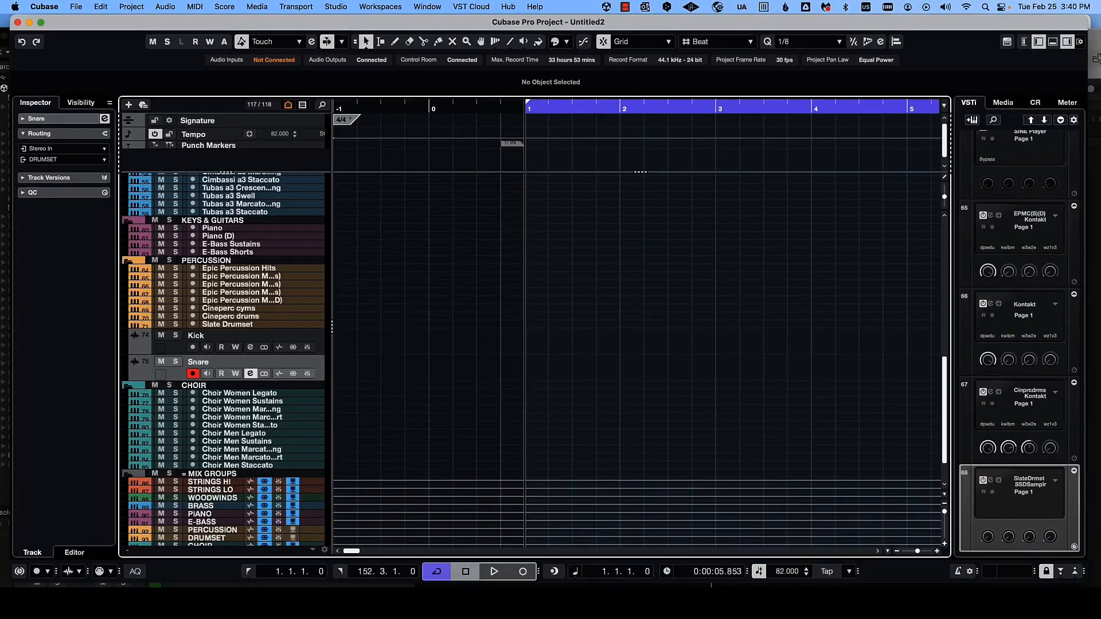
- Open the MixConsole and set the Kick audio track's input to the Kick output bus
key(F3)
click(328, 549)
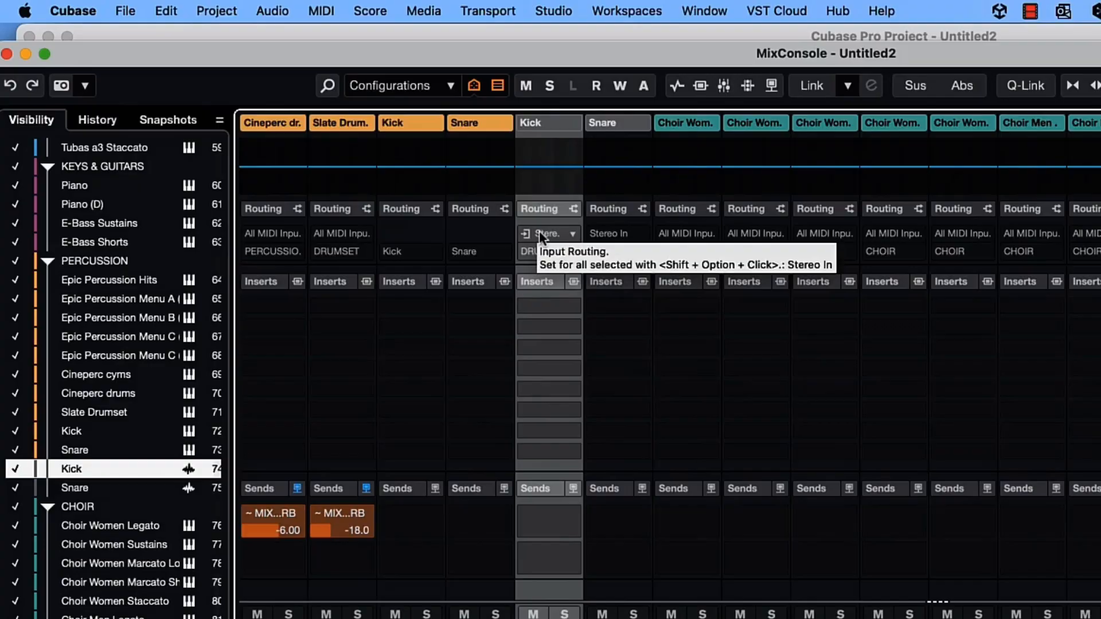
click(327, 142)
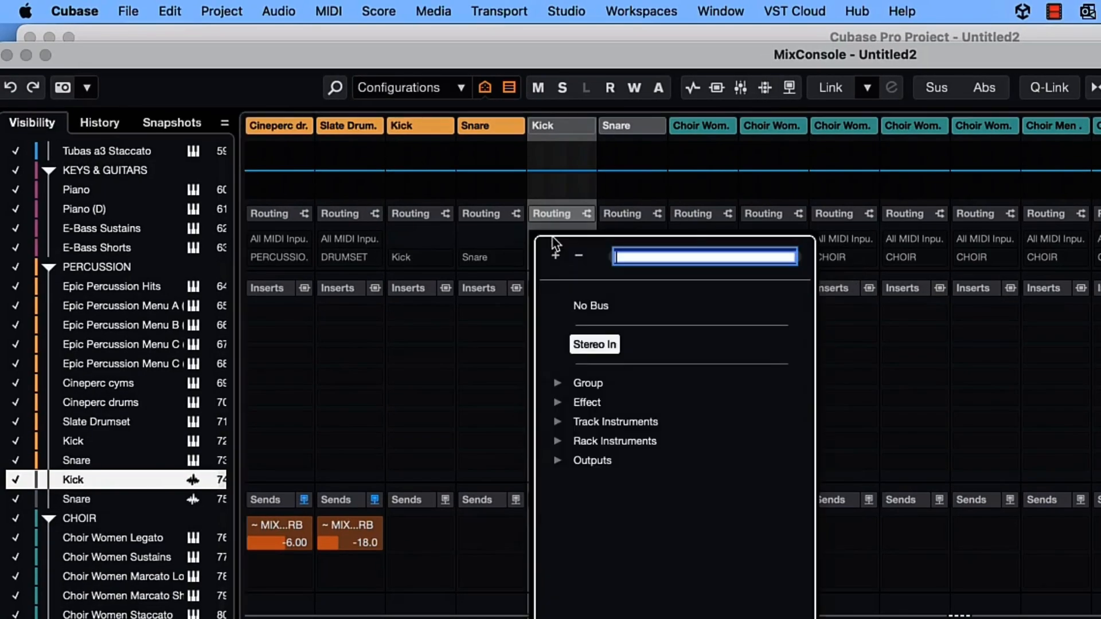
click(552, 460)
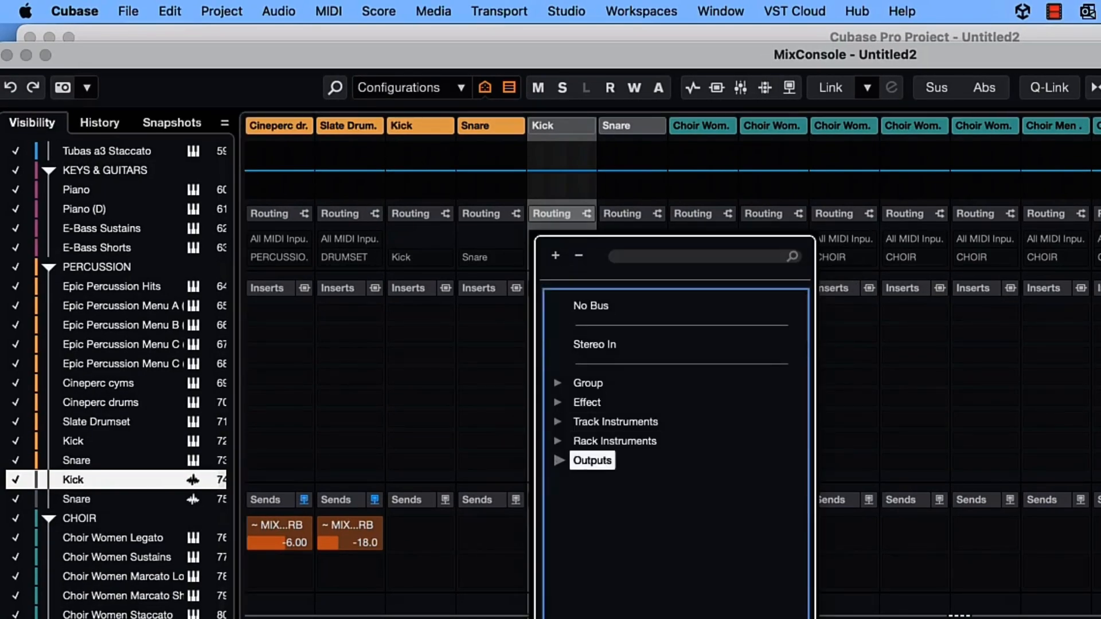
click(558, 460)
click(602, 480)
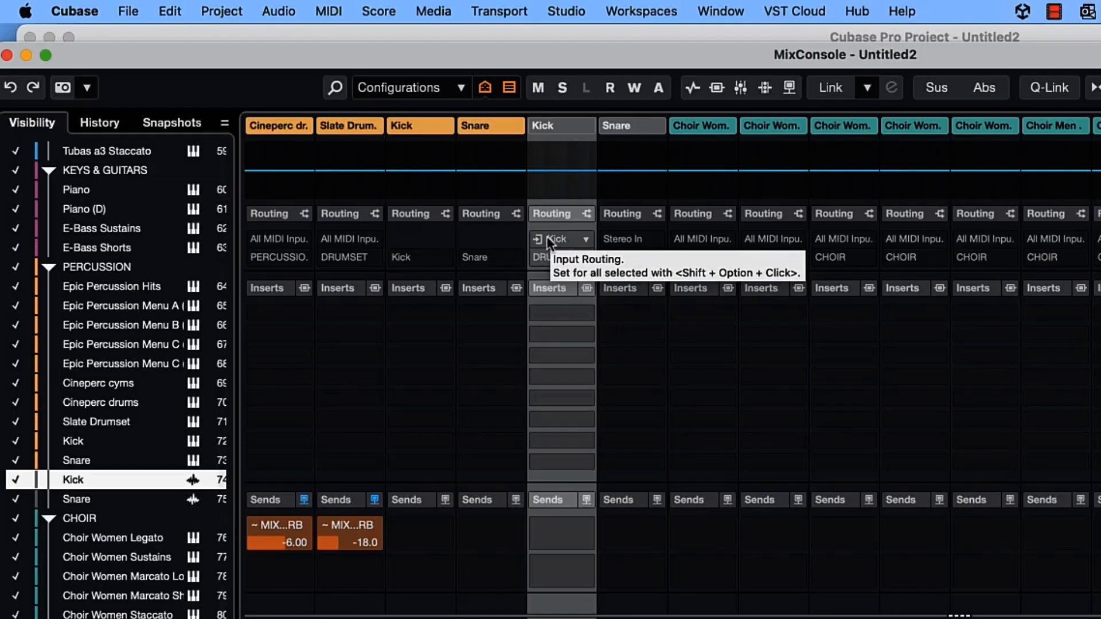
- Set the Snare audio track's input to the Snare output bus
click(631, 239)
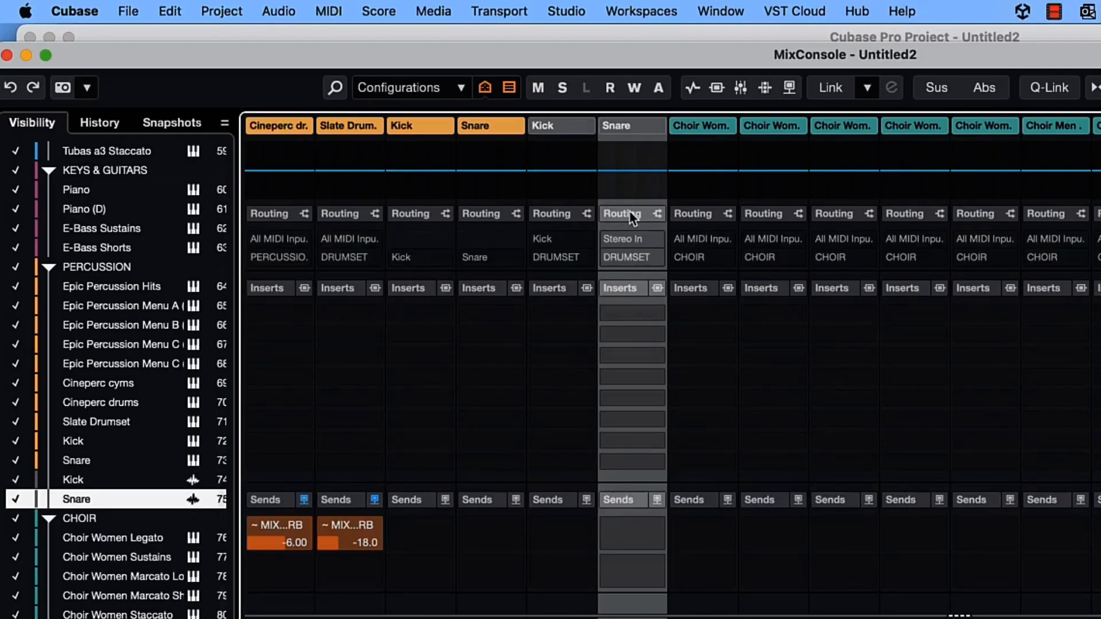
click(631, 238)
click(677, 499)
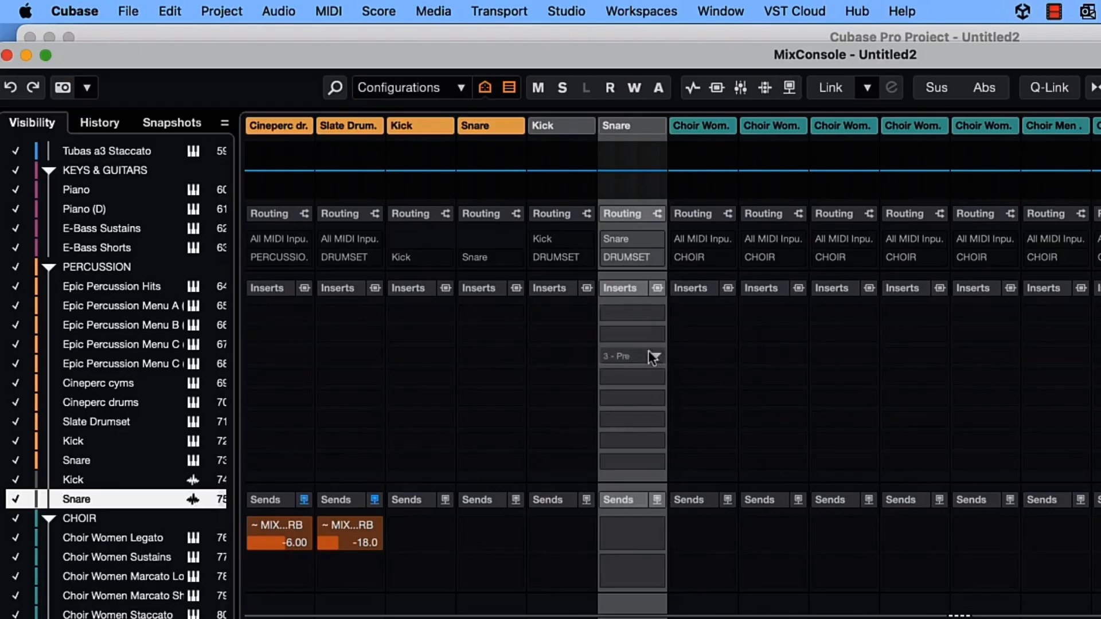
click(420, 240)
key(Right)
key(Right)
key(Right)
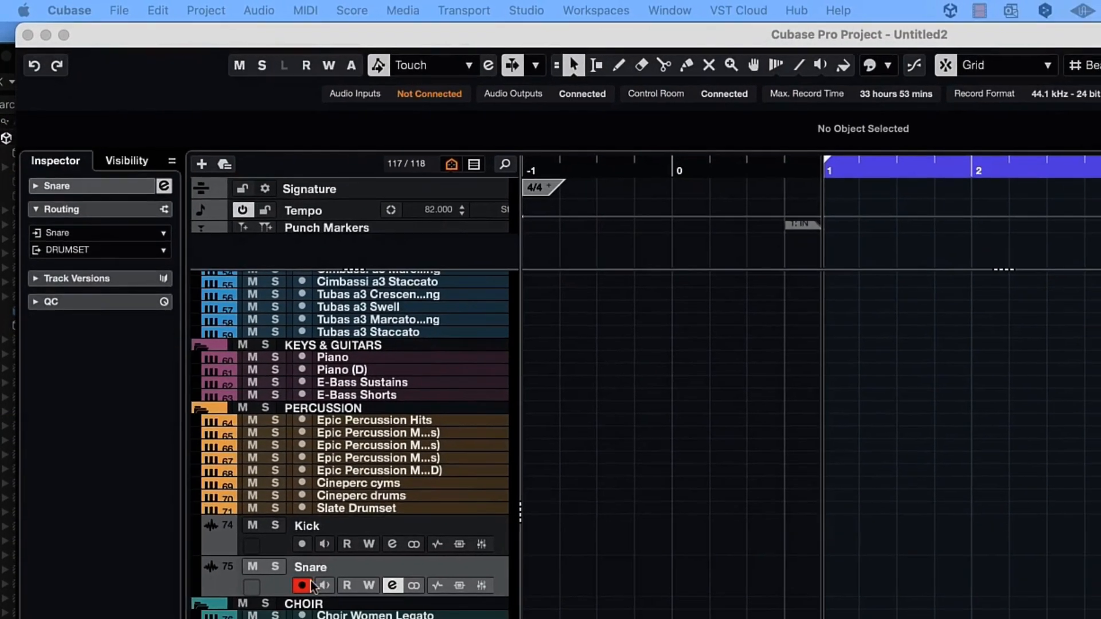
- Enable monitoring on the Kick and Snare audio tracks and record-enable the Slate Drumset track
click(302, 584)
click(315, 533)
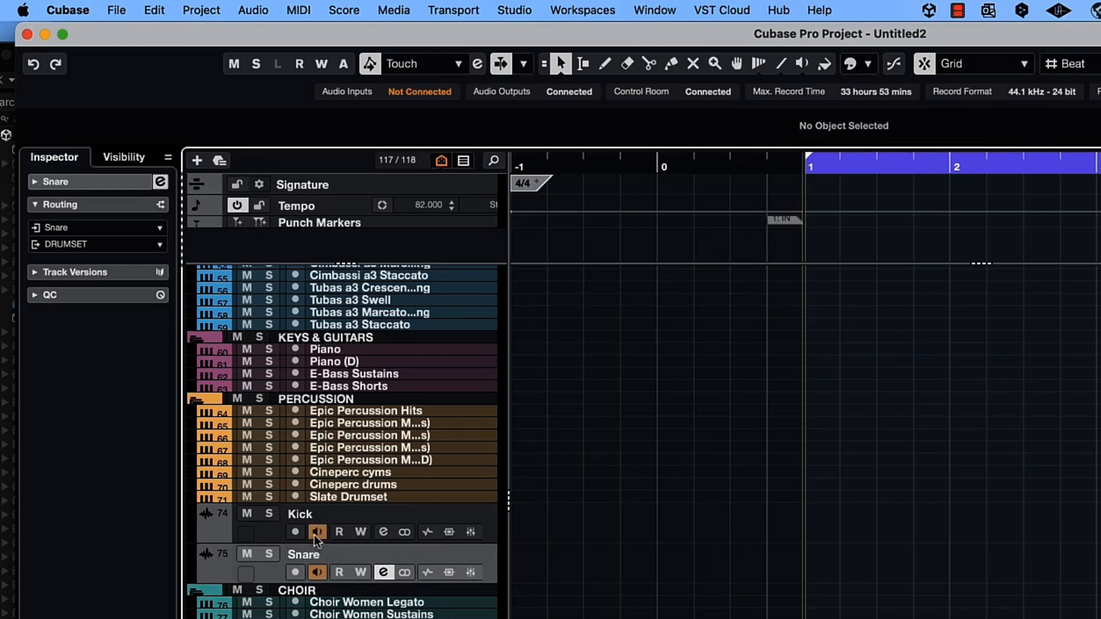
click(318, 574)
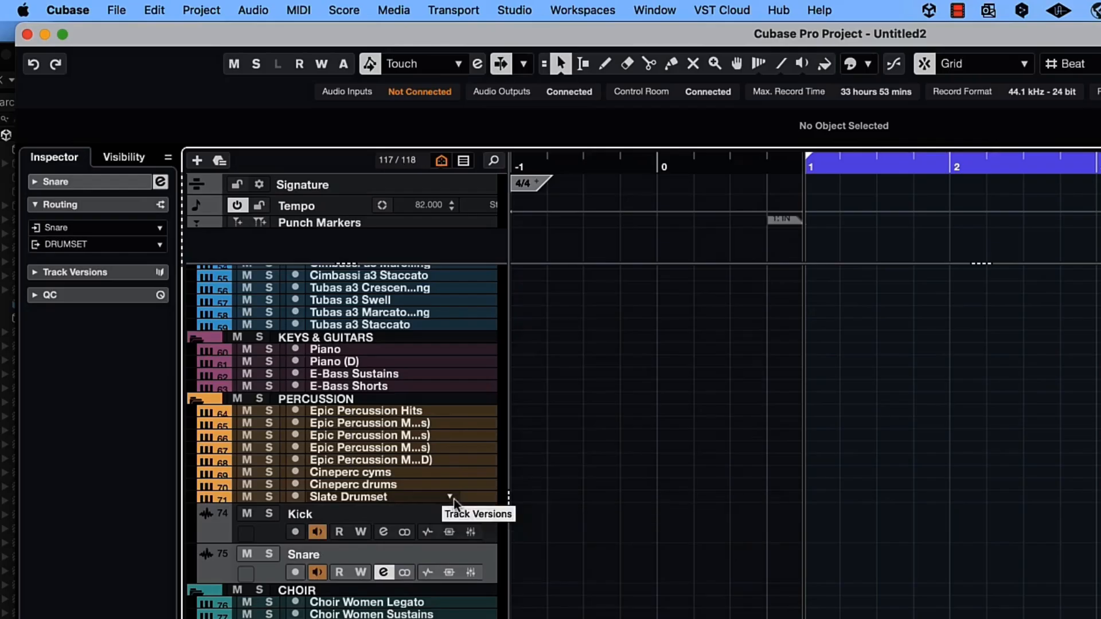
click(473, 503)
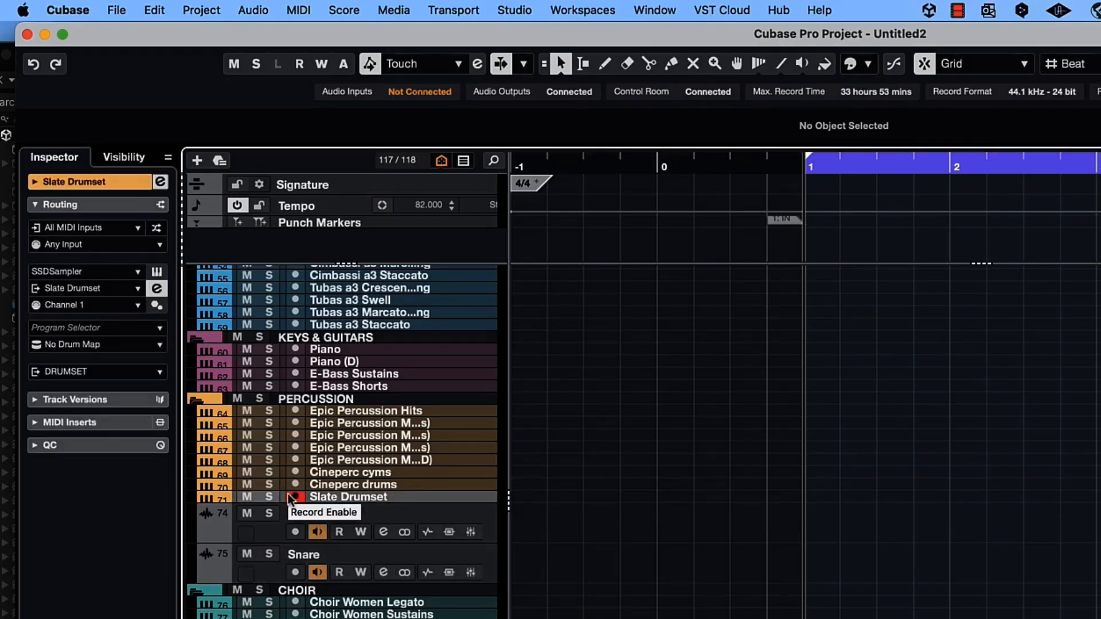